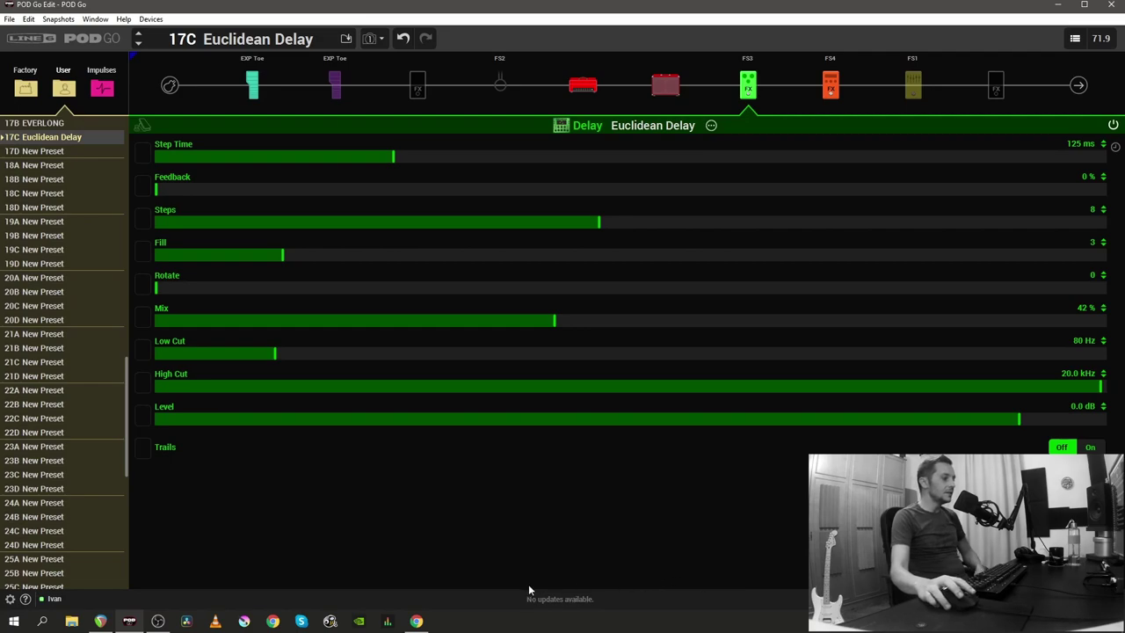
Bring up the Line 6 manual's Euclidean Delay page in Chrome.
click(417, 621)
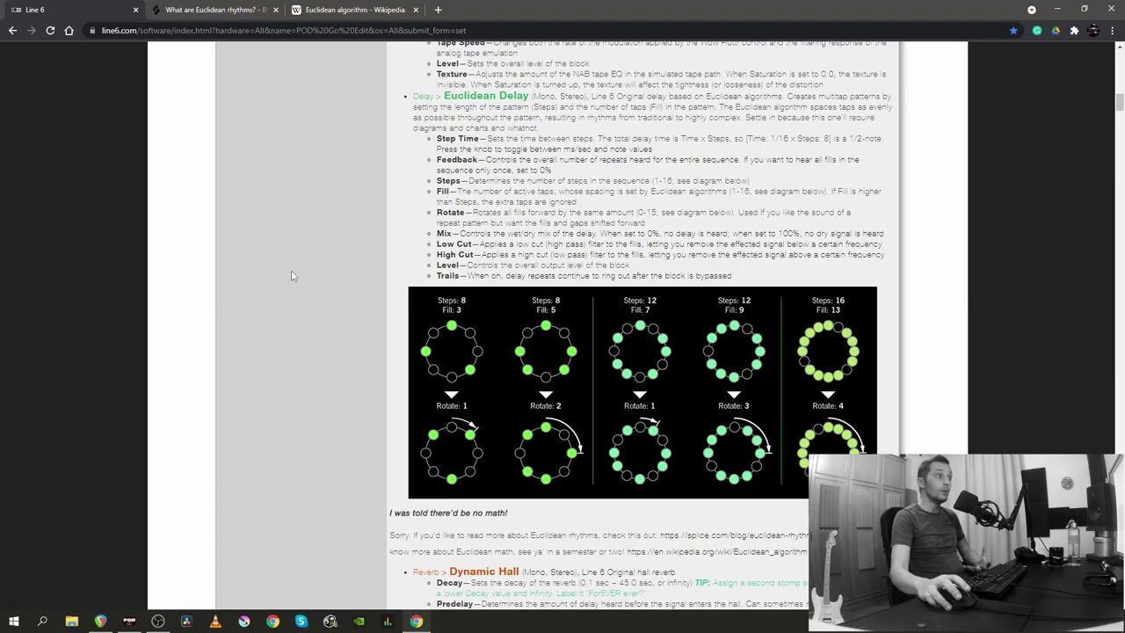
Switch Chrome to the Wikipedia article on the Euclidean algorithm with Ctrl+3.
key(ctrl+3)
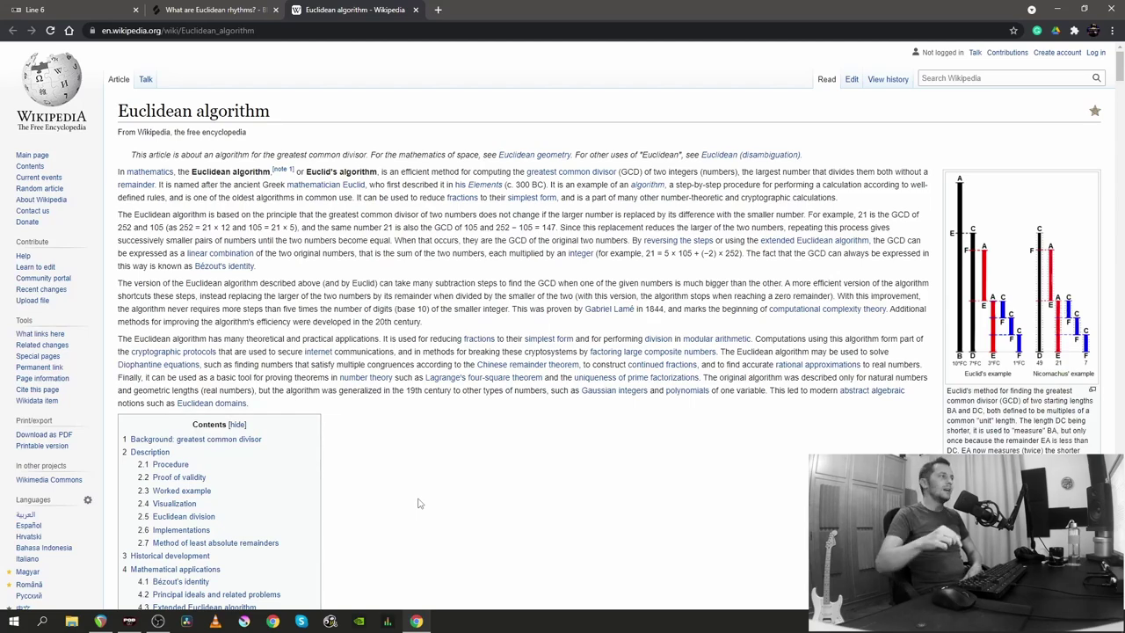
Glance at the Splice rhythms article, highlight '300 BC' on Wikipedia, then return to the Line 6 manual.
click(211, 8)
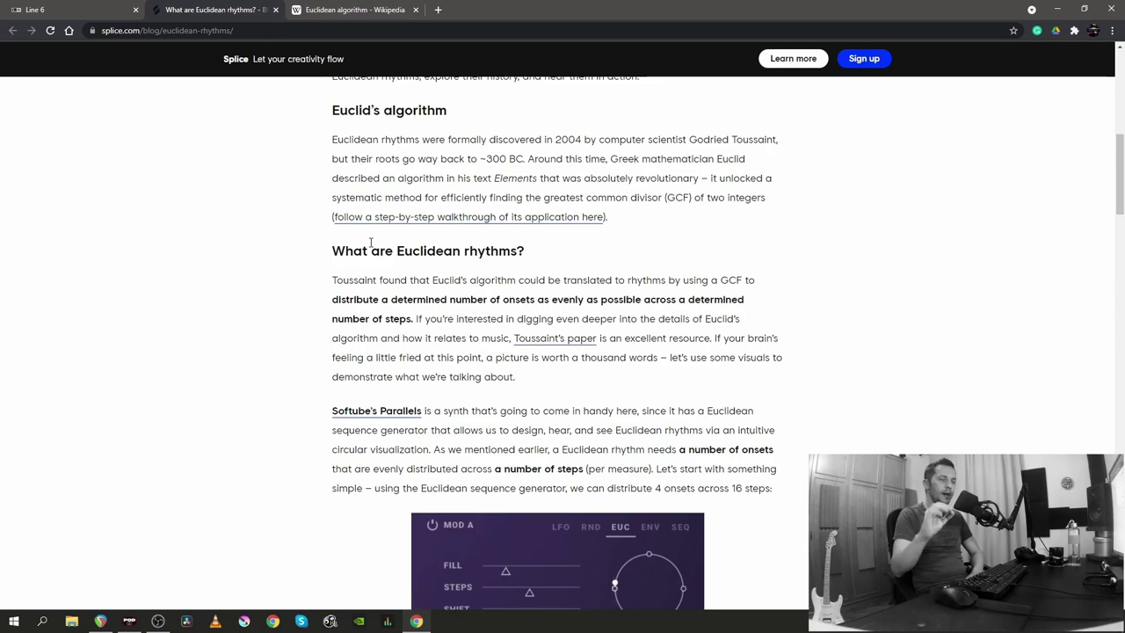
key(ctrl+Tab)
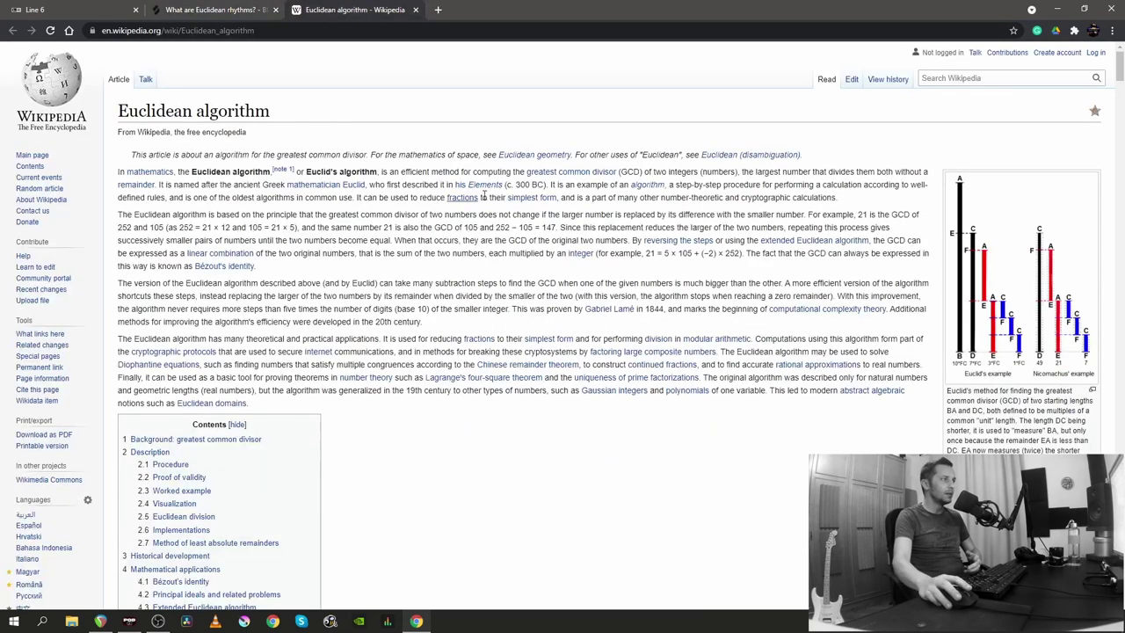
drag(515, 185, 545, 186)
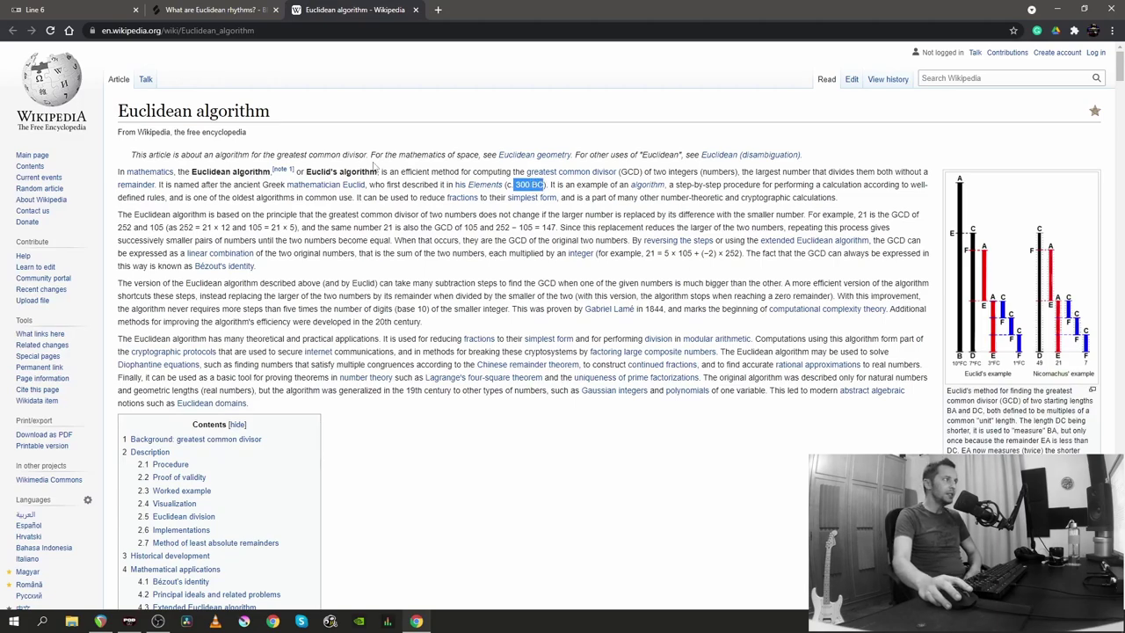
key(ctrl+Tab)
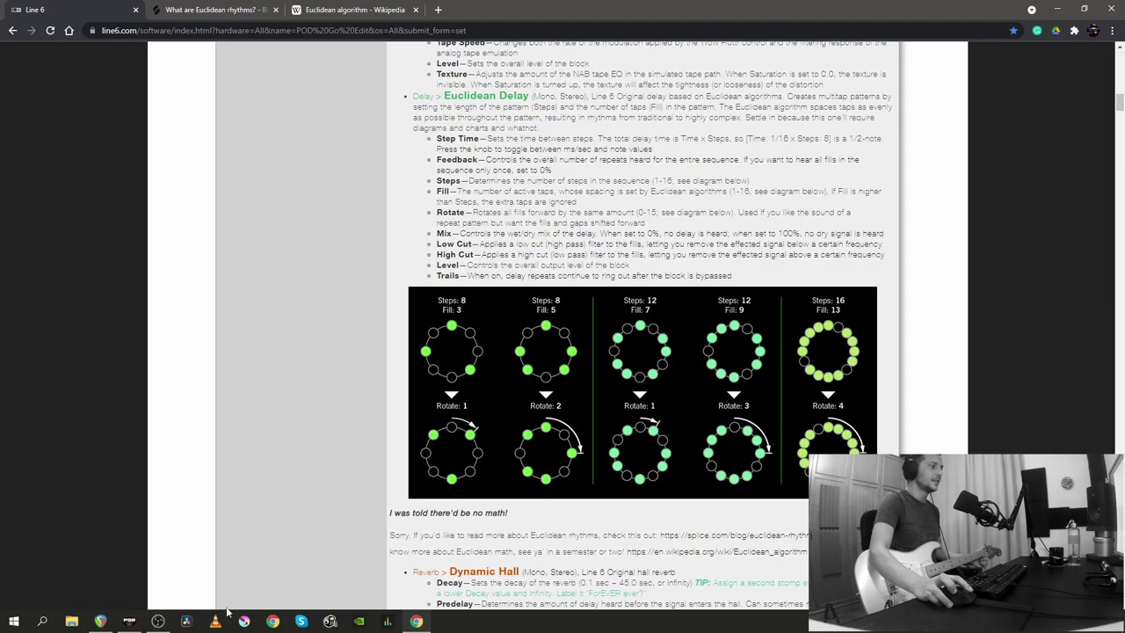
Inspect preset 17C's 4x12 Mandarin EM cab and Hot Springs reverb, ending on the Euclidean Delay block.
click(129, 621)
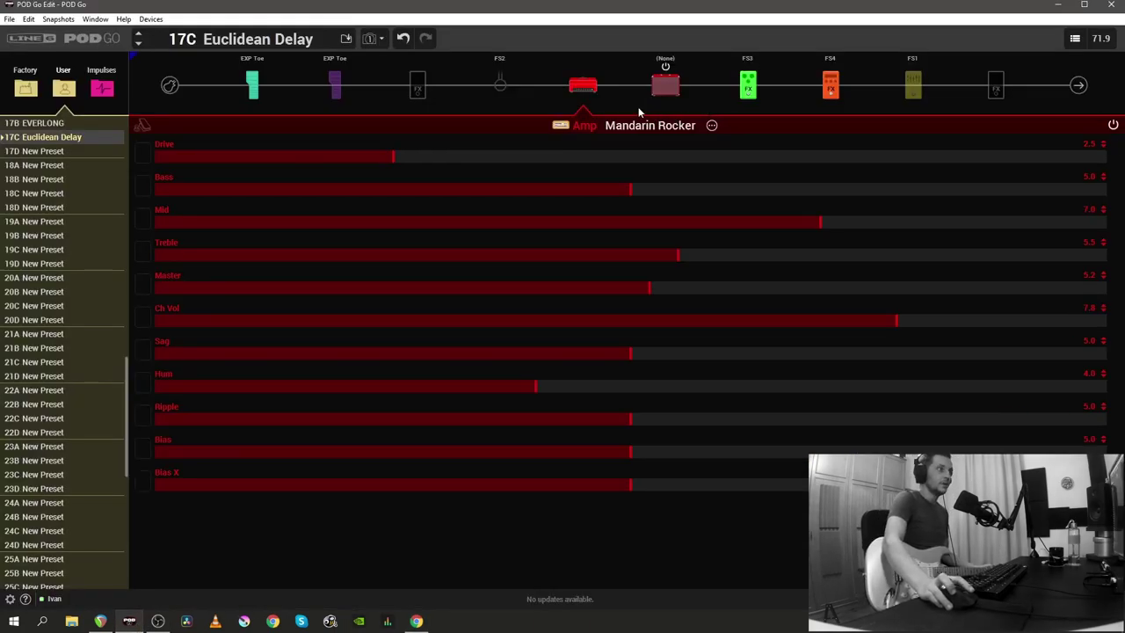
click(670, 93)
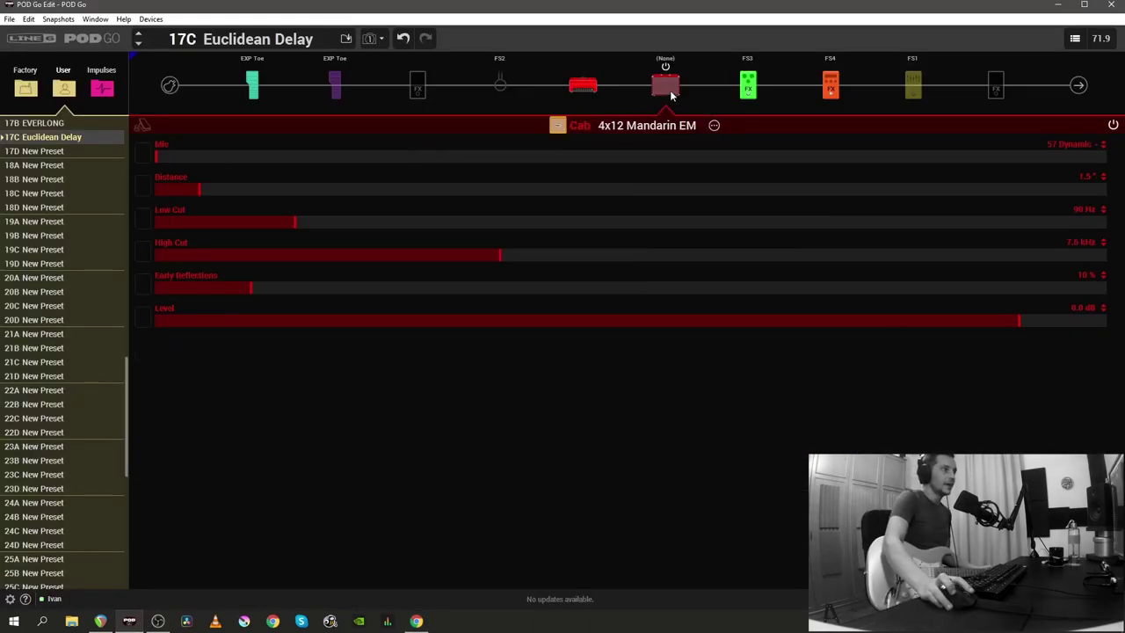
click(748, 85)
click(831, 84)
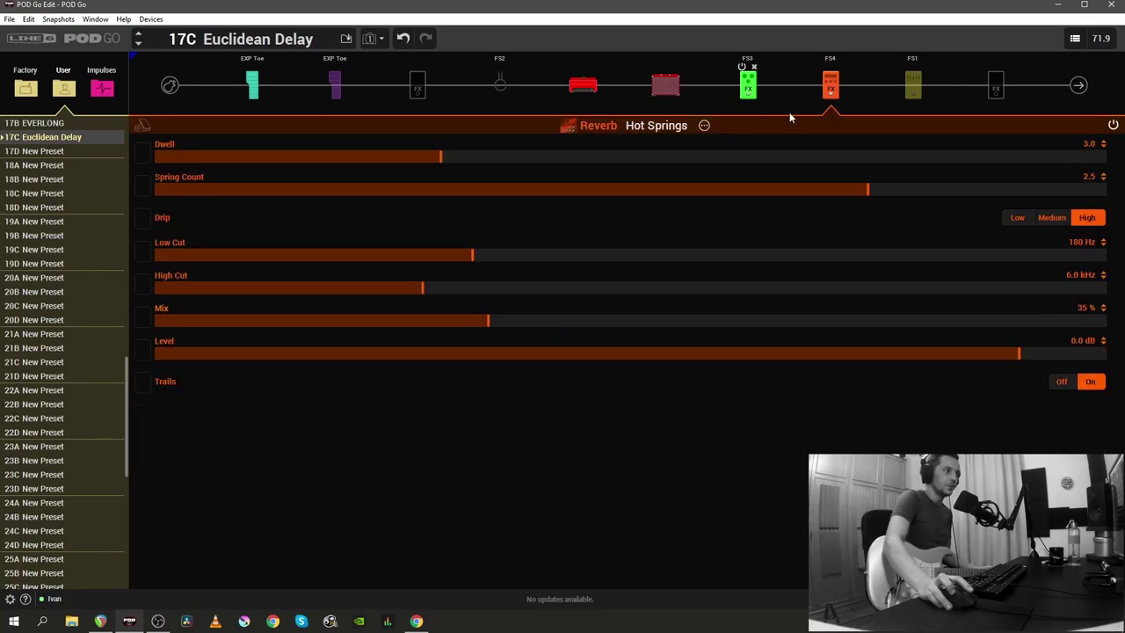
click(749, 84)
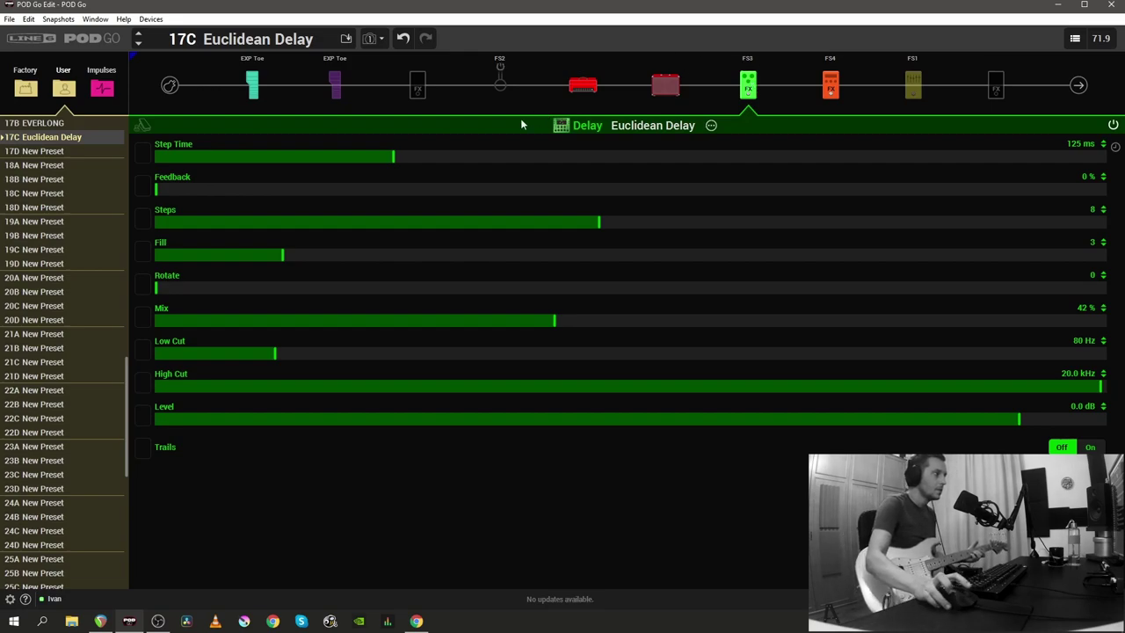
Lengthen the Euclidean Delay's Step Time to 423 ms.
drag(400, 162, 410, 164)
drag(669, 161, 830, 166)
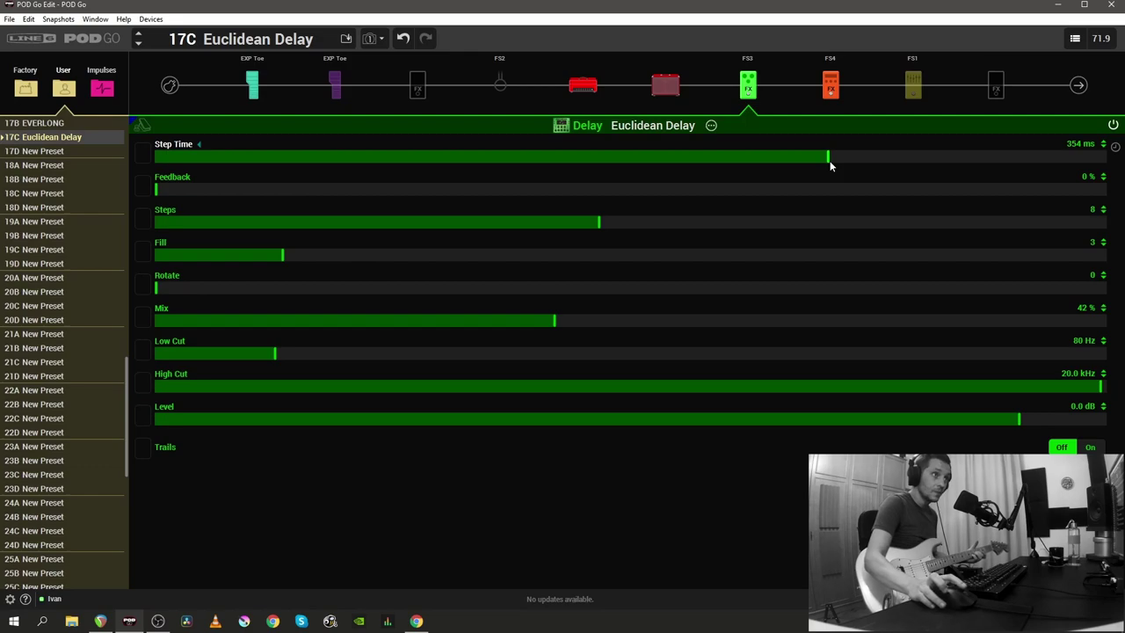
drag(832, 164, 960, 163)
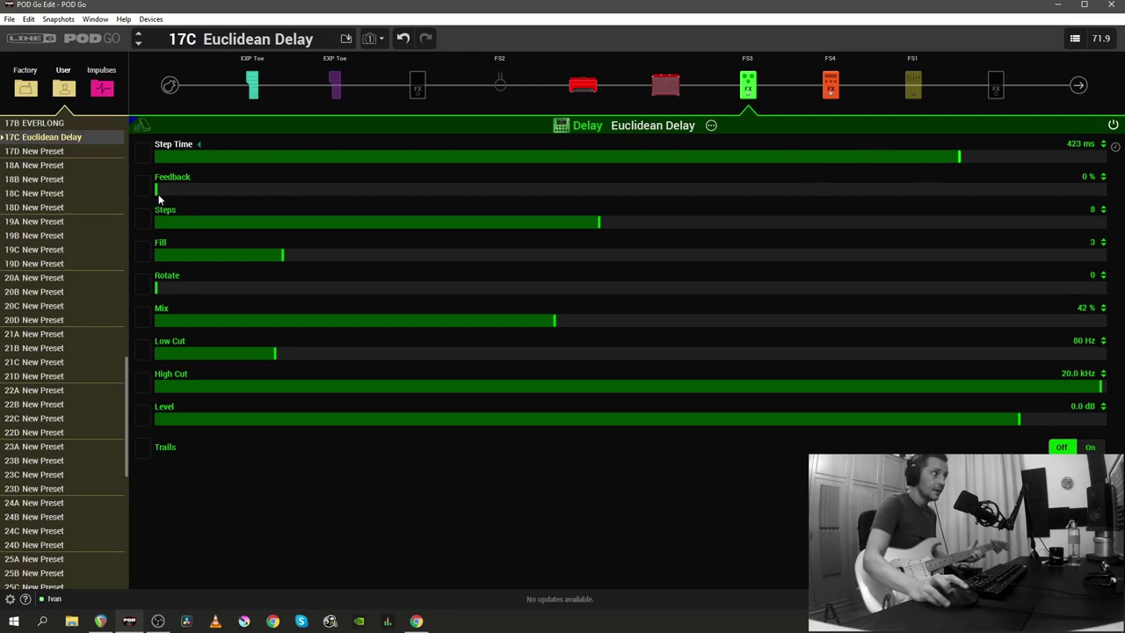
Raise the delay Feedback to 51 %, checking the manual midway.
drag(155, 191, 327, 193)
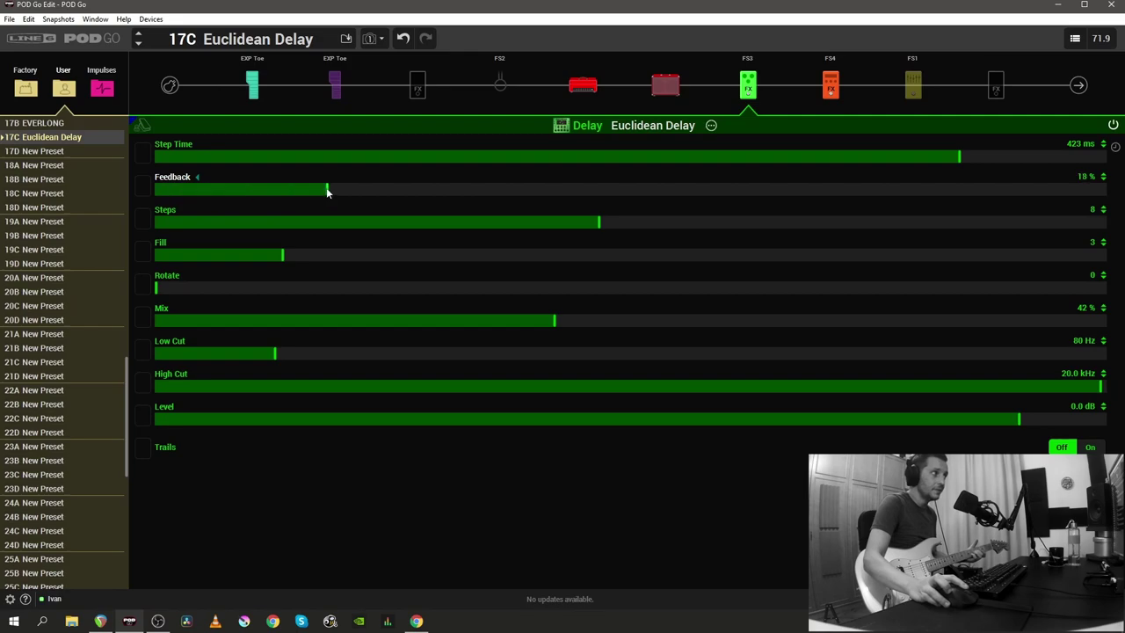
click(417, 621)
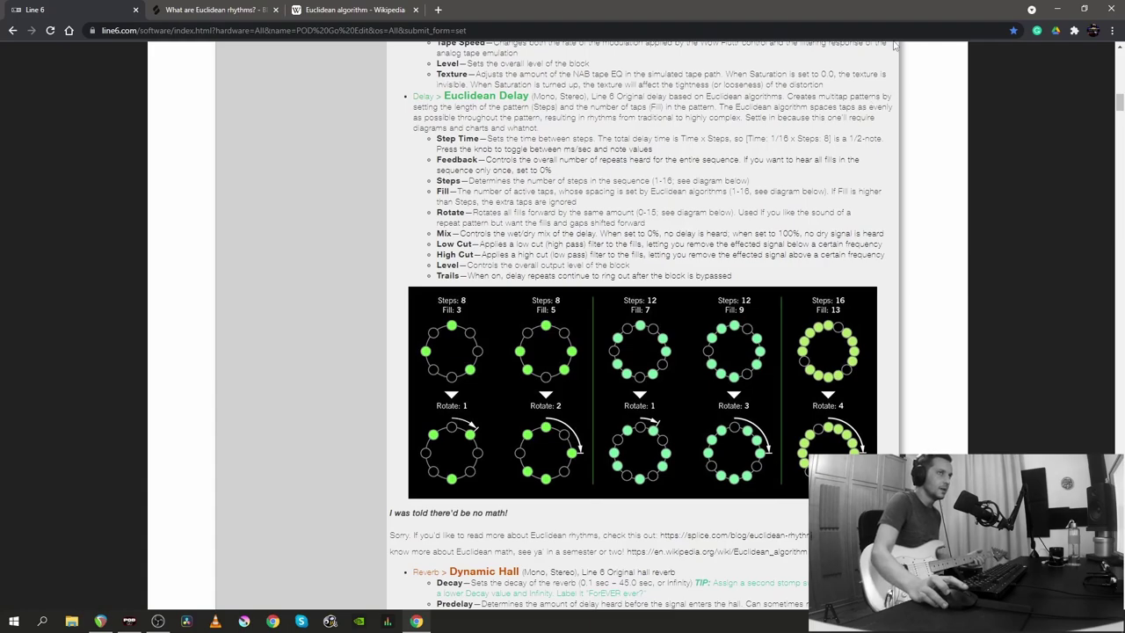
click(1058, 8)
drag(363, 193, 639, 205)
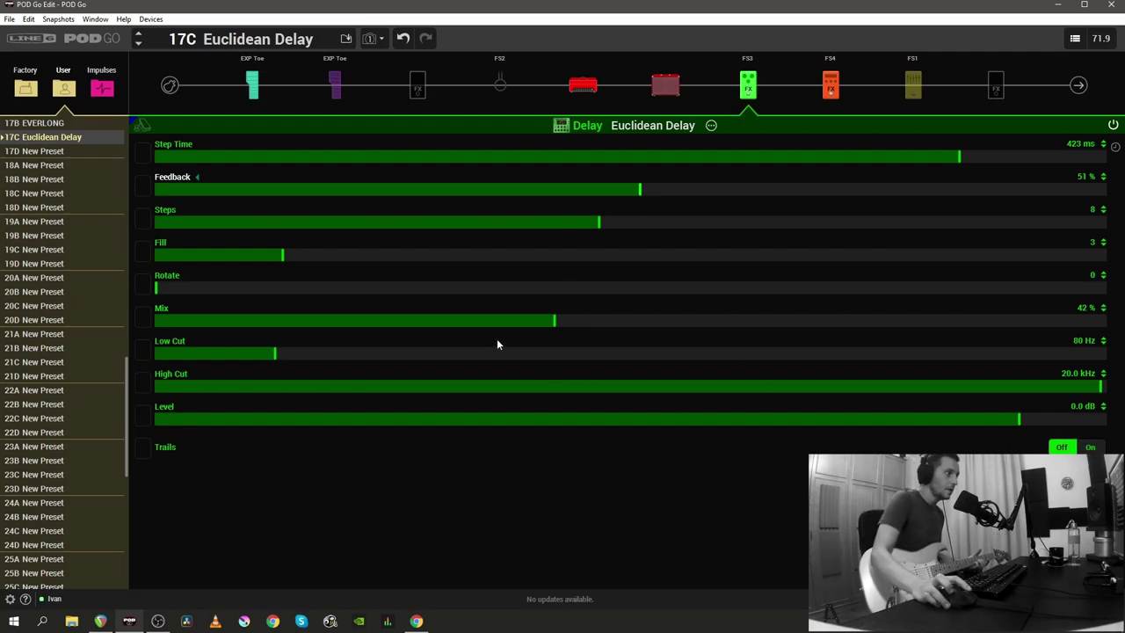
Lower delay Mix to 30 % and High Cut to 4.8 kHz, and raise Low Cut to 150 Hz.
drag(554, 322, 442, 324)
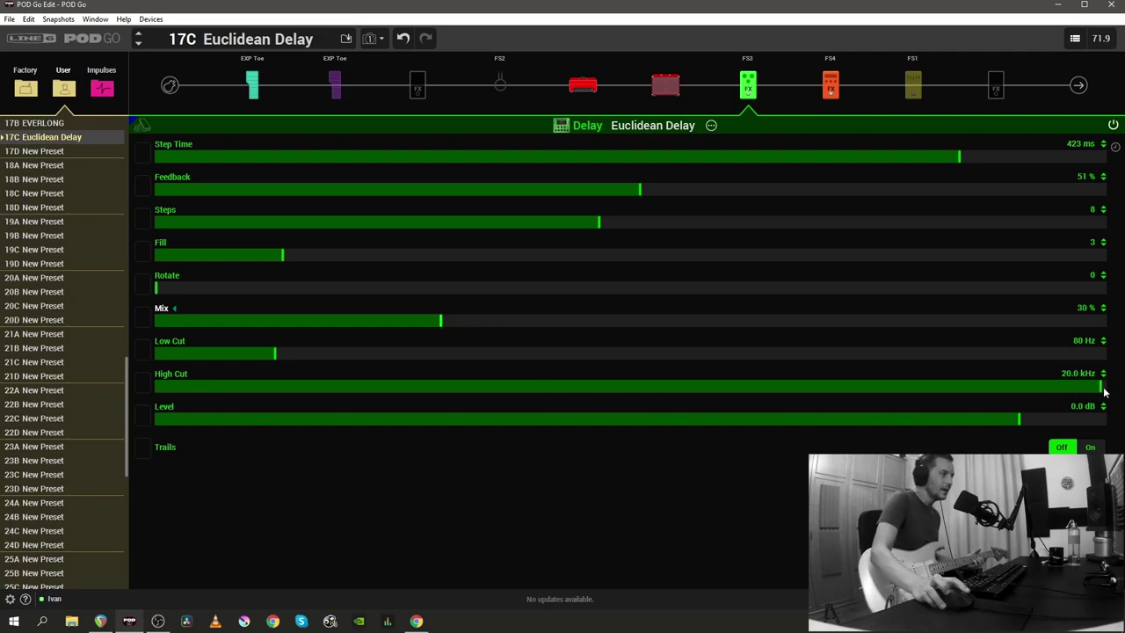
drag(1100, 389, 1039, 390)
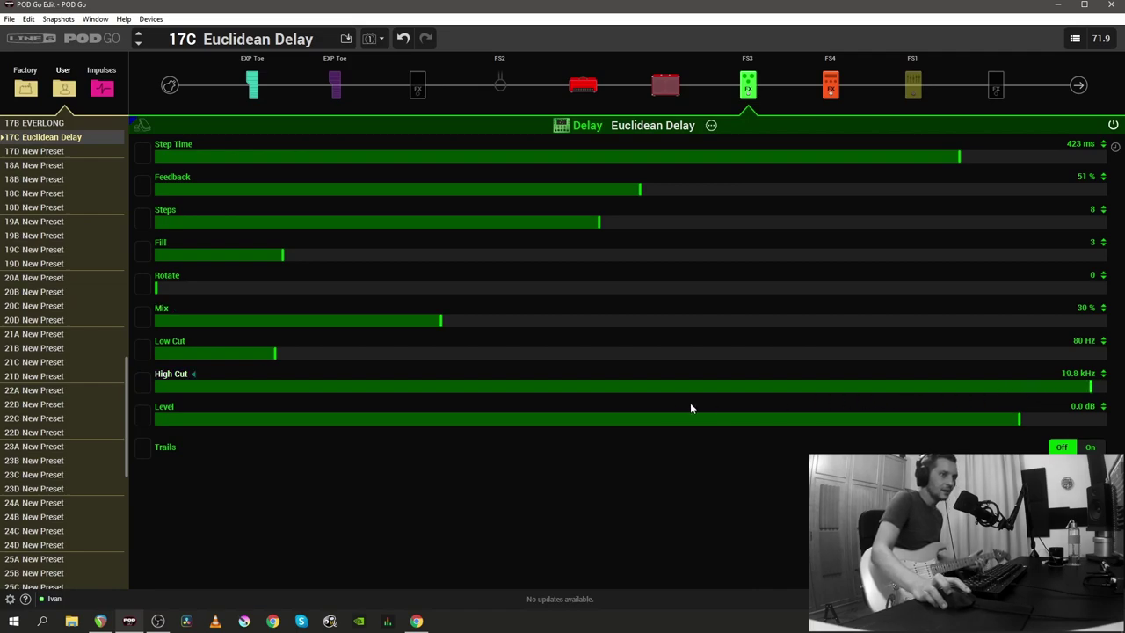
drag(680, 408, 606, 408)
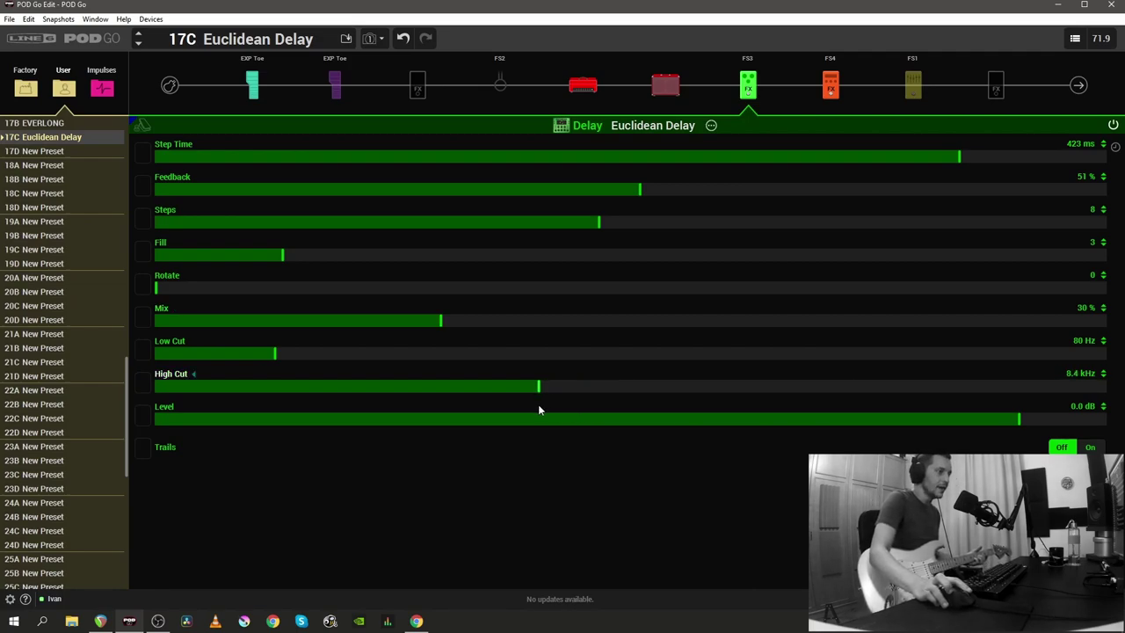
drag(537, 410, 449, 416)
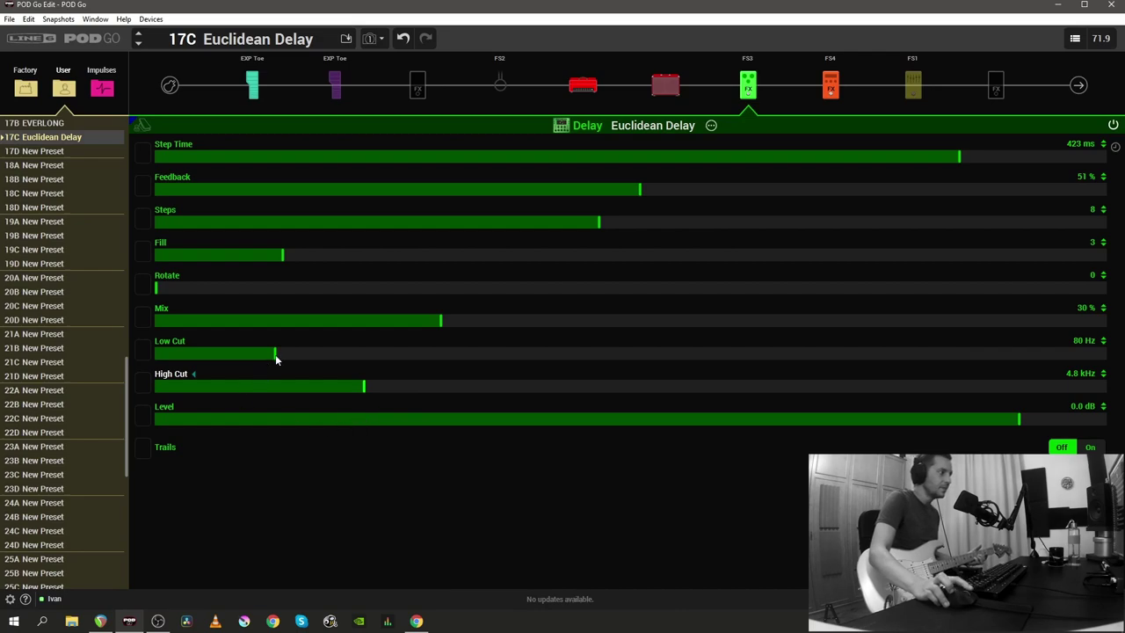
drag(276, 354, 417, 356)
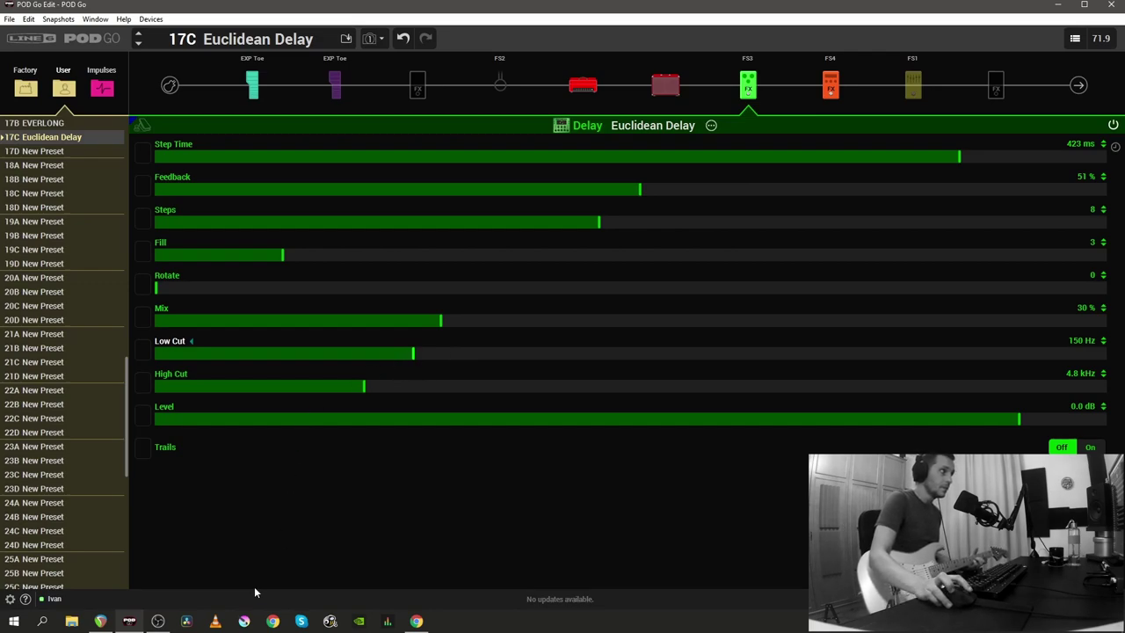
Highlight the manual's Steps description, then drop the delay's Steps to 1 in POD Go Edit.
key(alt+Tab)
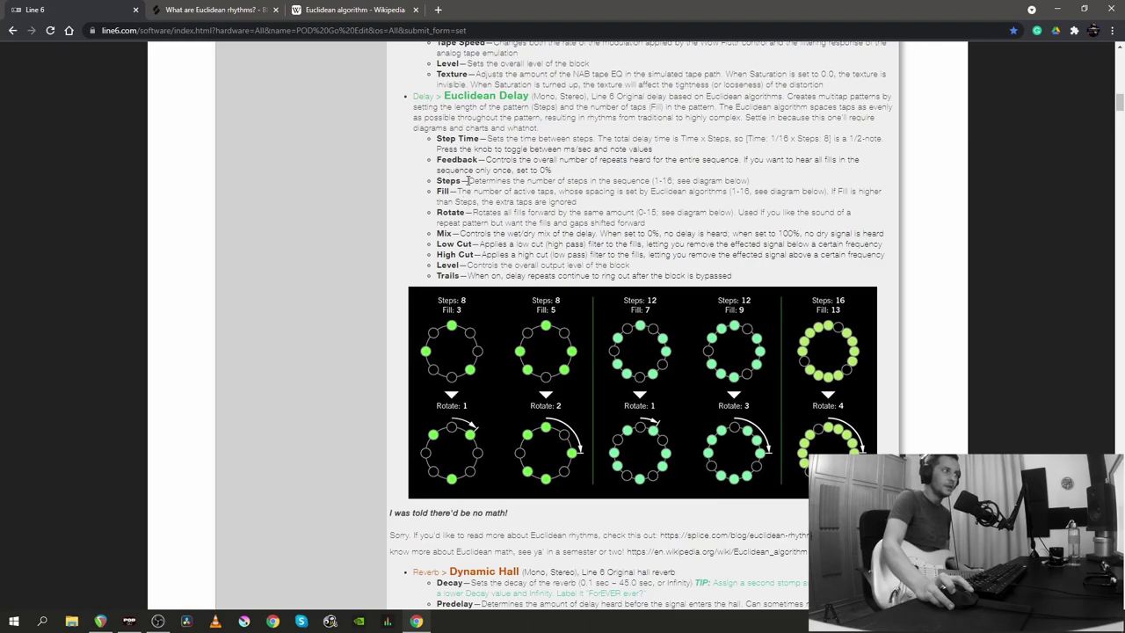
drag(469, 181, 653, 185)
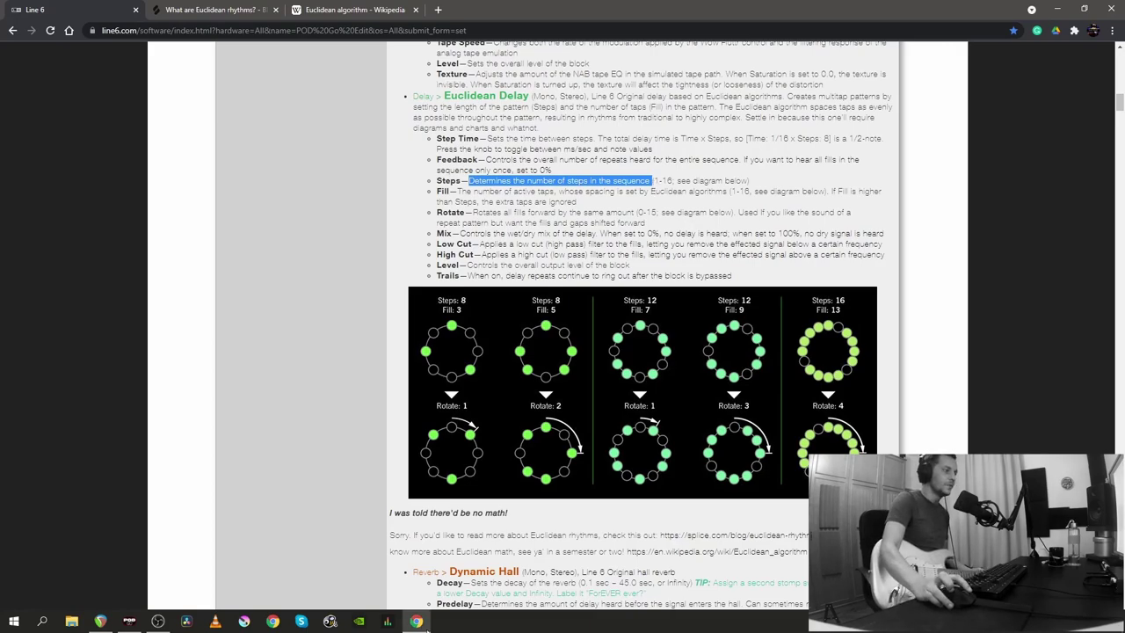
key(alt+Tab)
drag(593, 222, 59, 204)
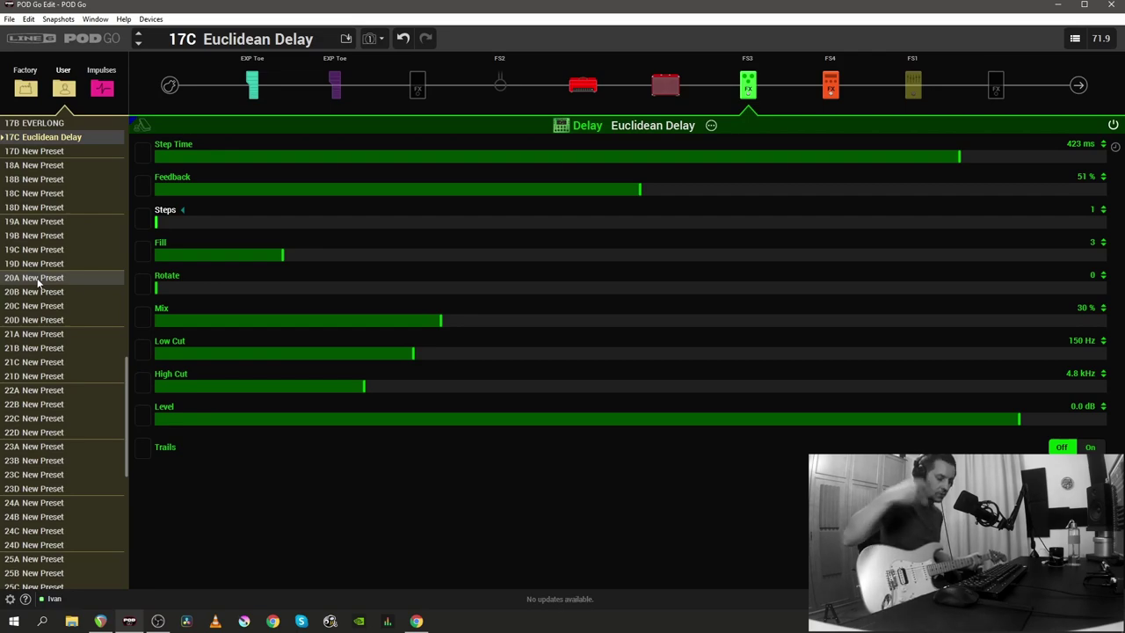
Raise the delay's Steps to about 5, then up to the maximum of 16.
drag(160, 220, 410, 245)
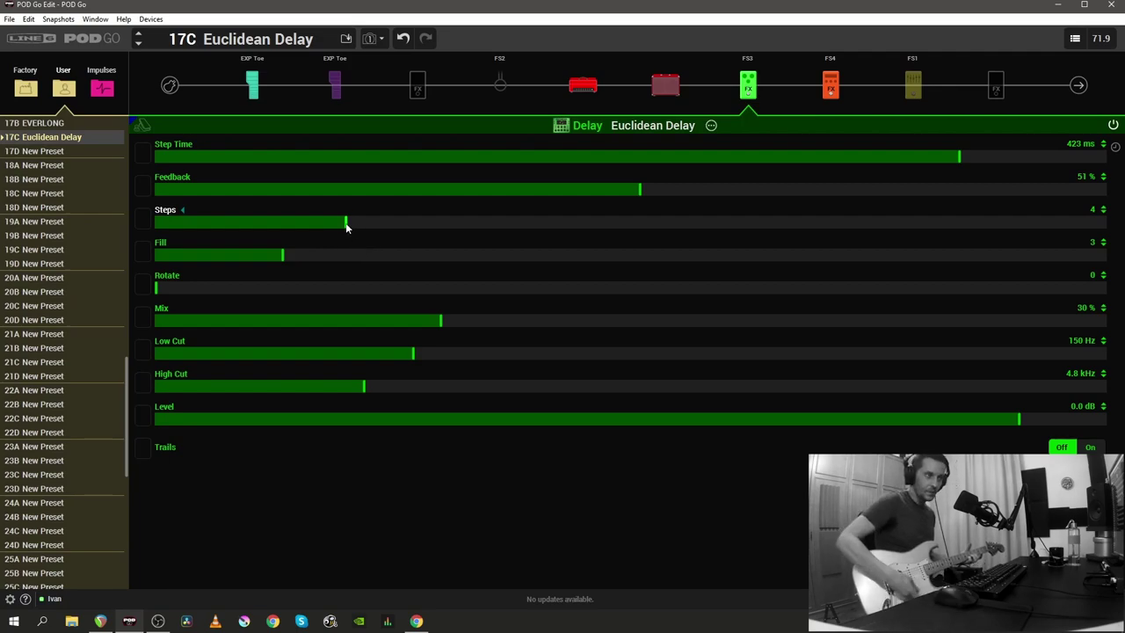
drag(346, 227, 1107, 223)
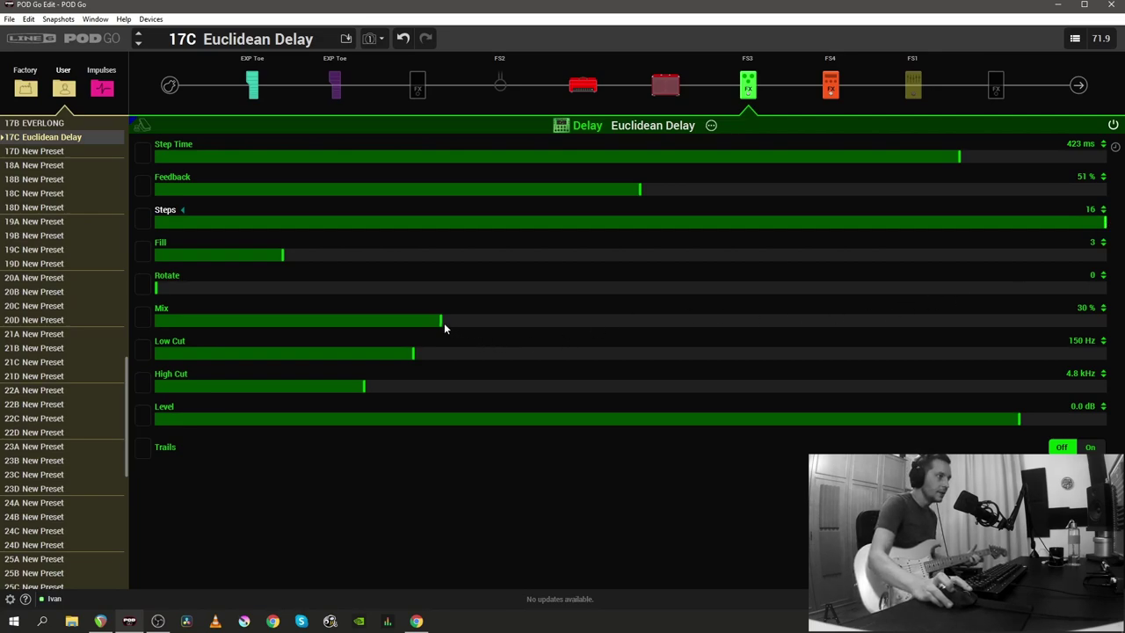
Raise the Euclidean Delay Mix from 30 % to 50 %.
drag(444, 322, 630, 324)
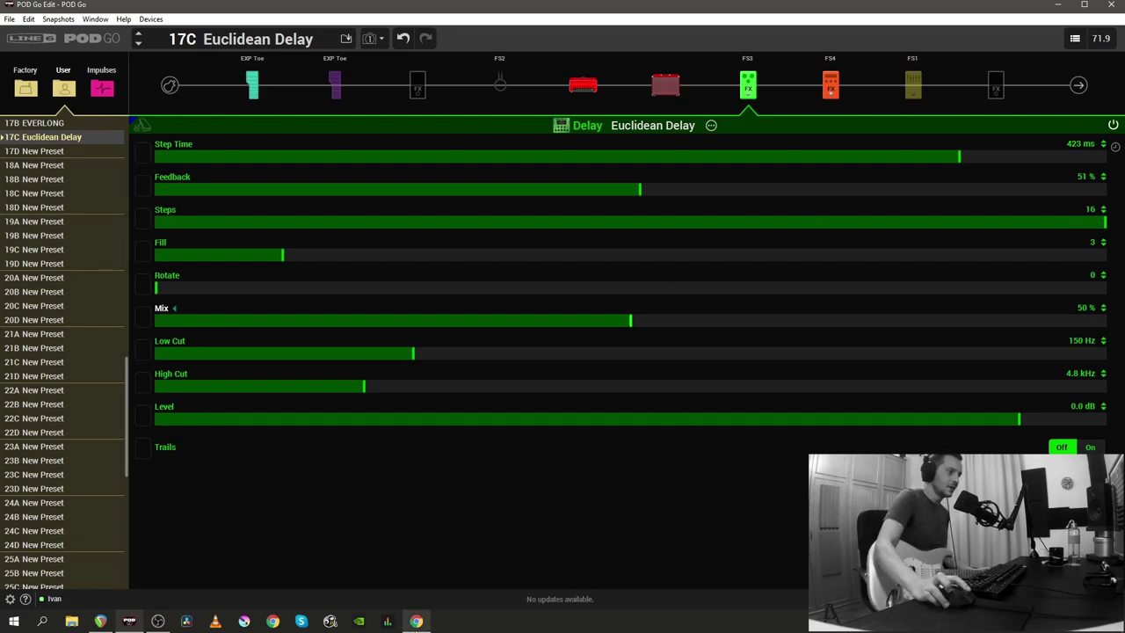
Clear the highlighted Steps text in the manual and return to POD Go Edit's delay settings.
click(415, 576)
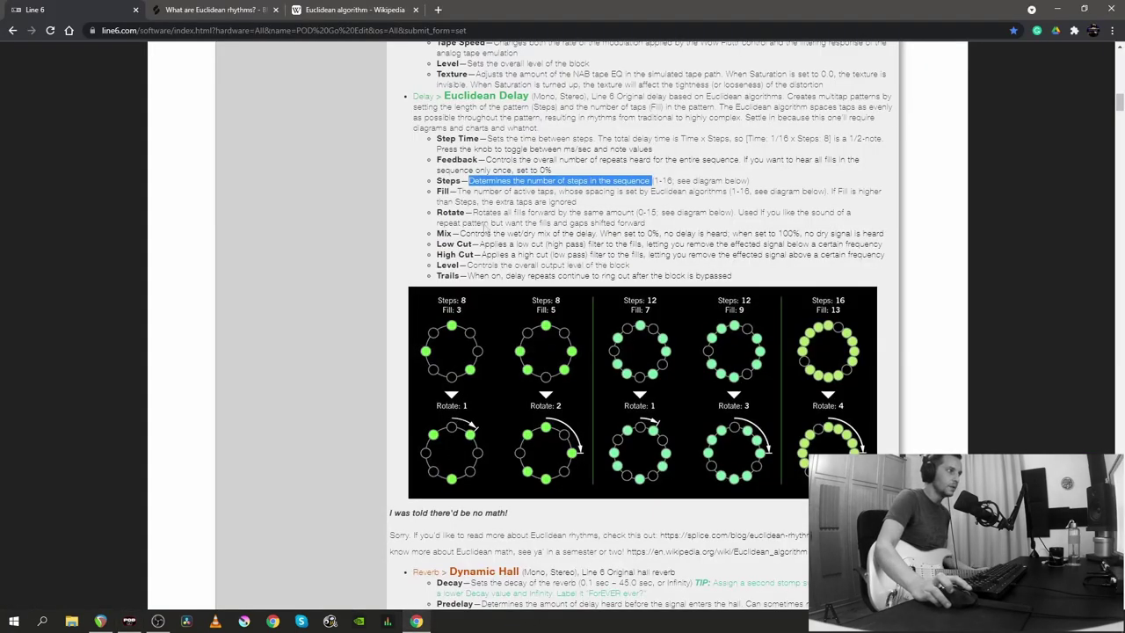
click(464, 196)
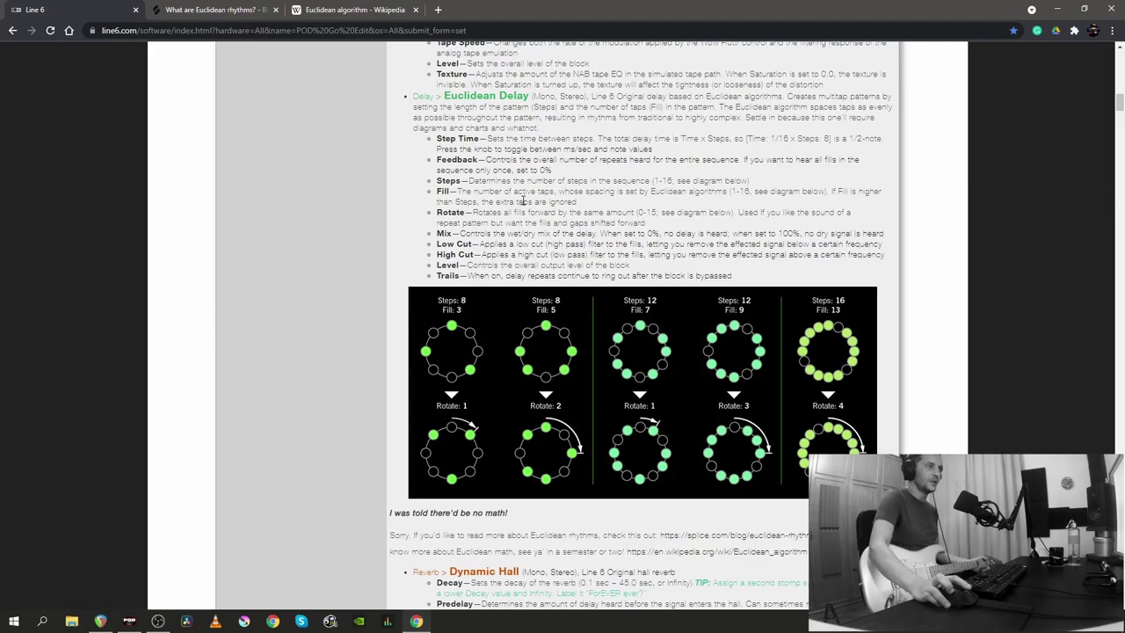
click(140, 625)
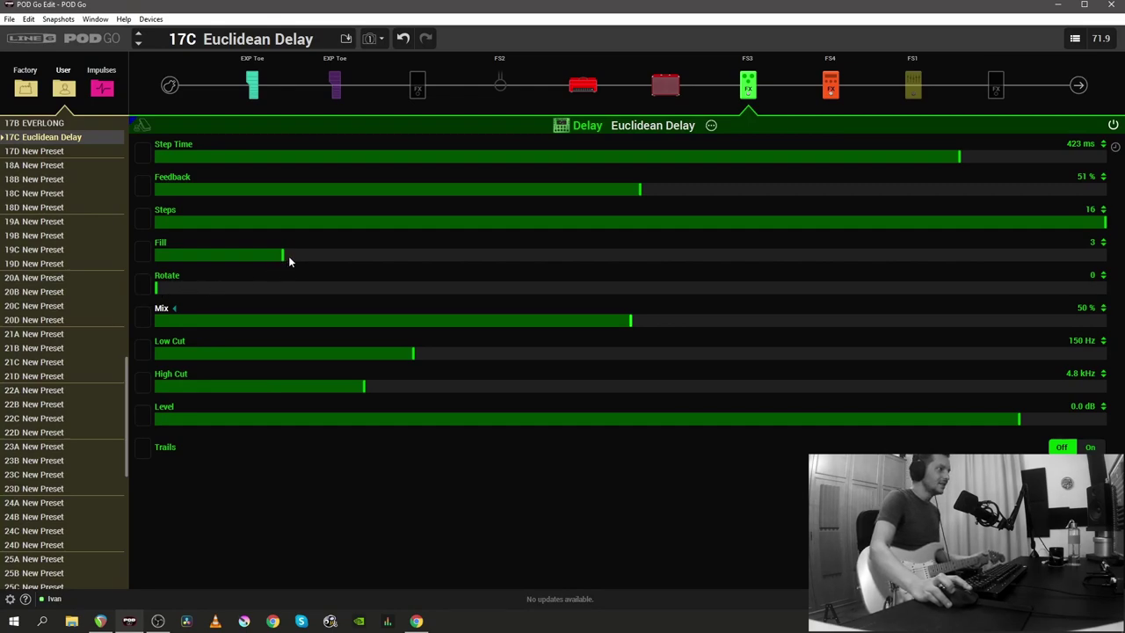
Set the Euclidean Delay to Steps 8 and Fill 8, and lower Feedback to 40%.
drag(289, 257, 1088, 266)
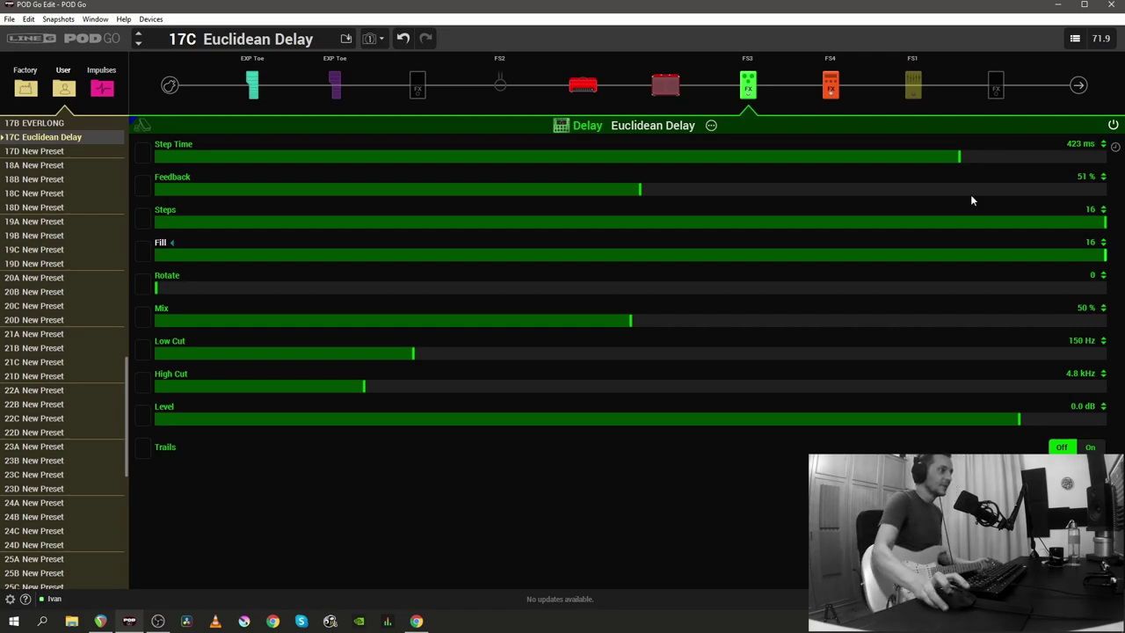
drag(1106, 228, 651, 247)
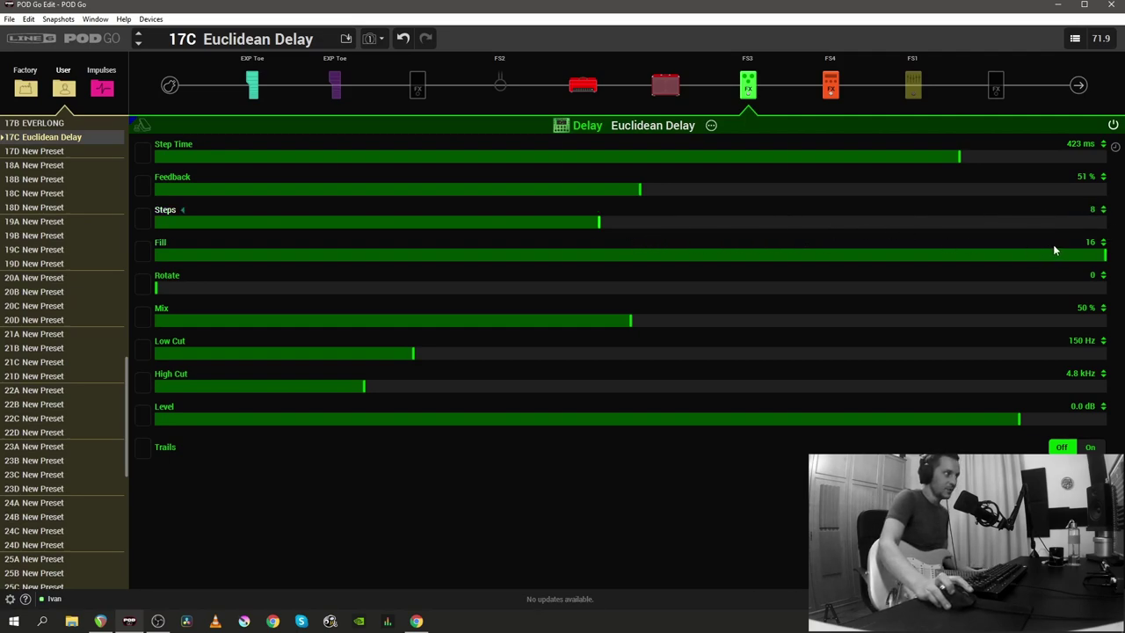
drag(1104, 257, 695, 279)
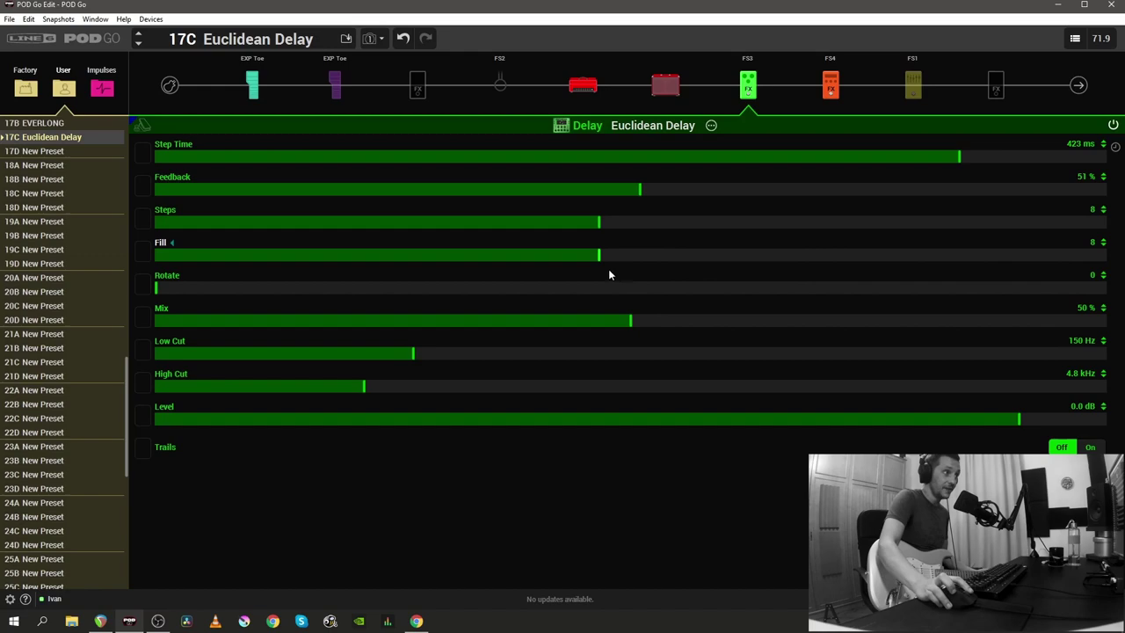
drag(641, 193, 540, 204)
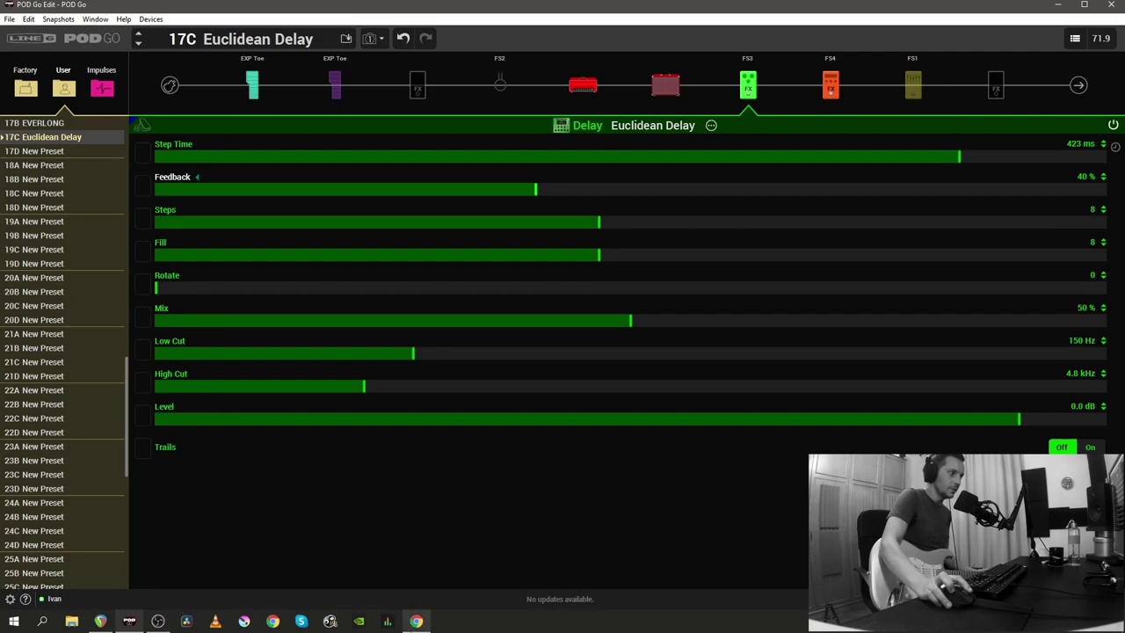
click(417, 621)
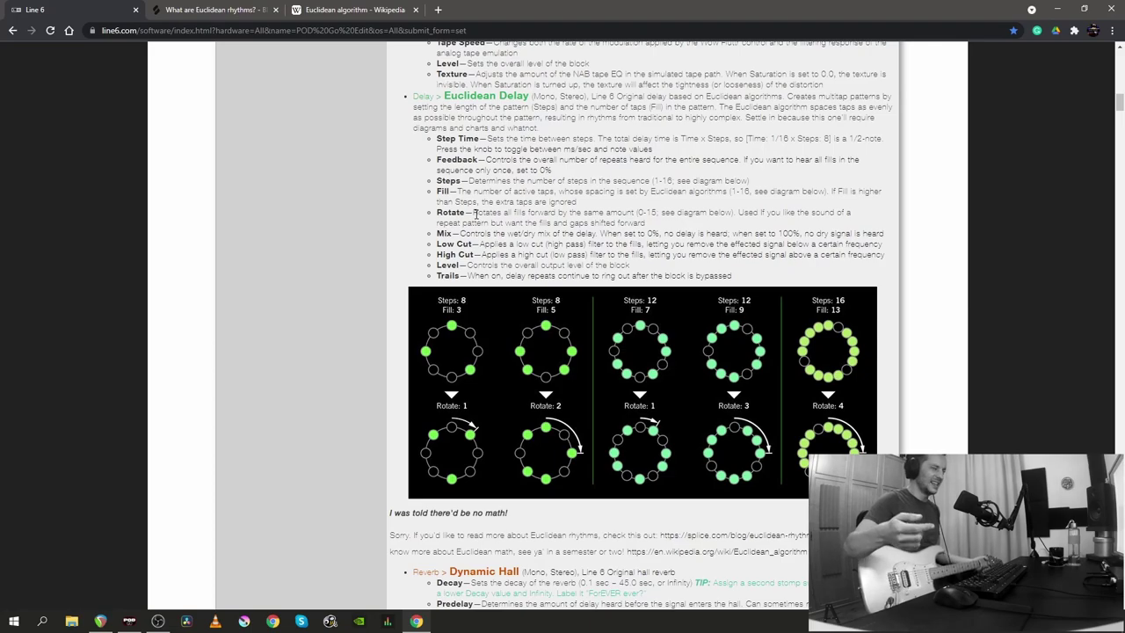
key(alt+Tab)
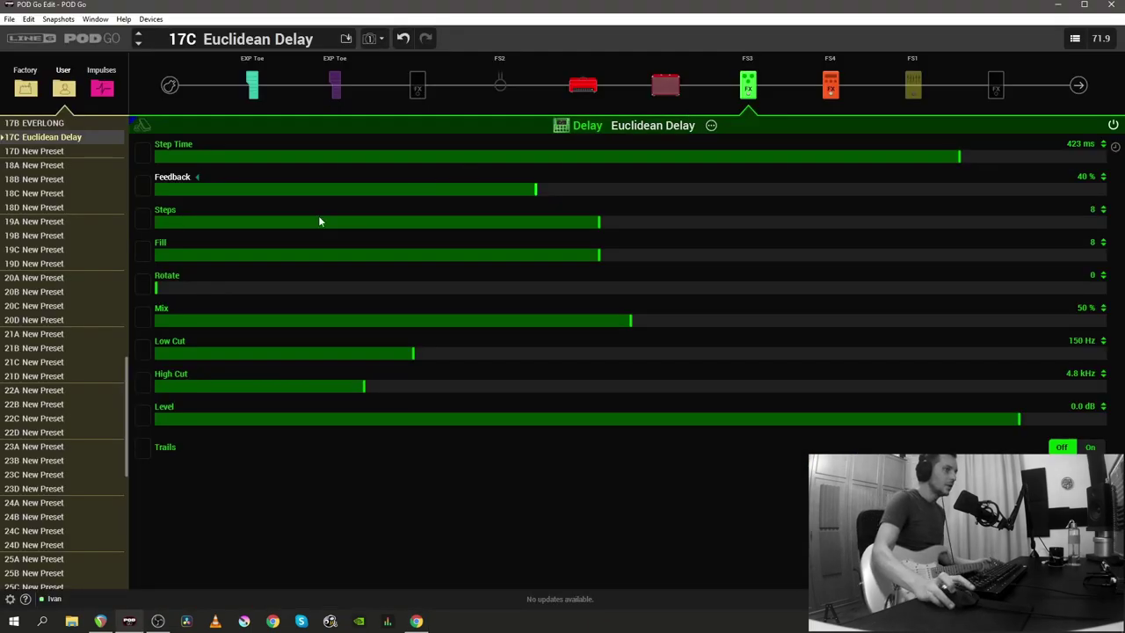
Raise the Euclidean Delay's Rotate from 2 through 4 and 8 up to its maximum of 15.
click(171, 291)
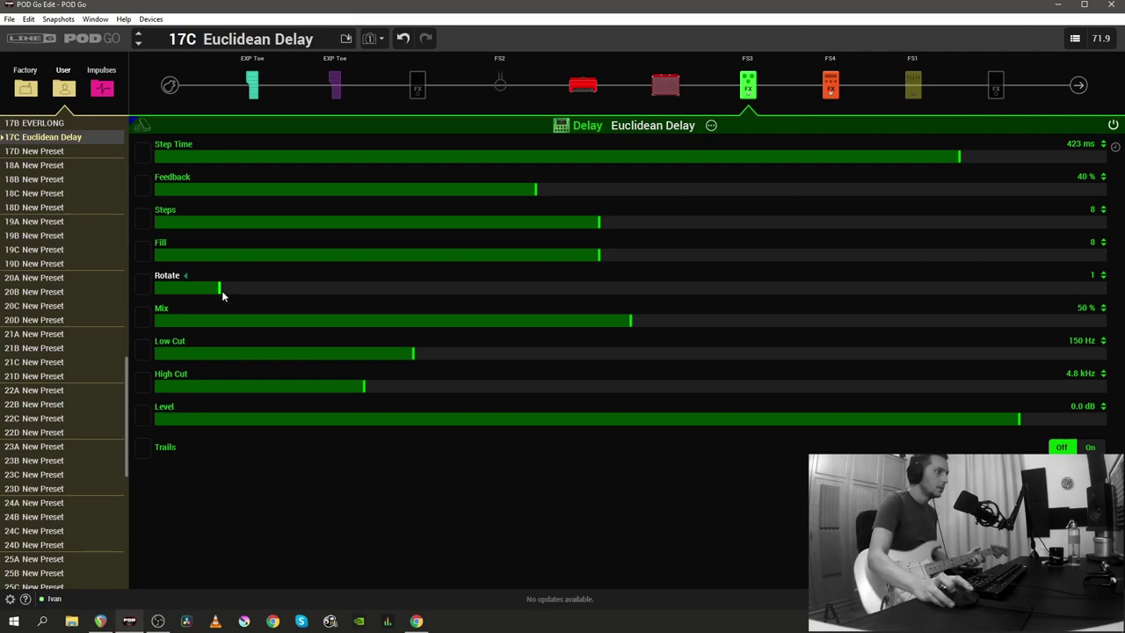
drag(221, 293, 268, 292)
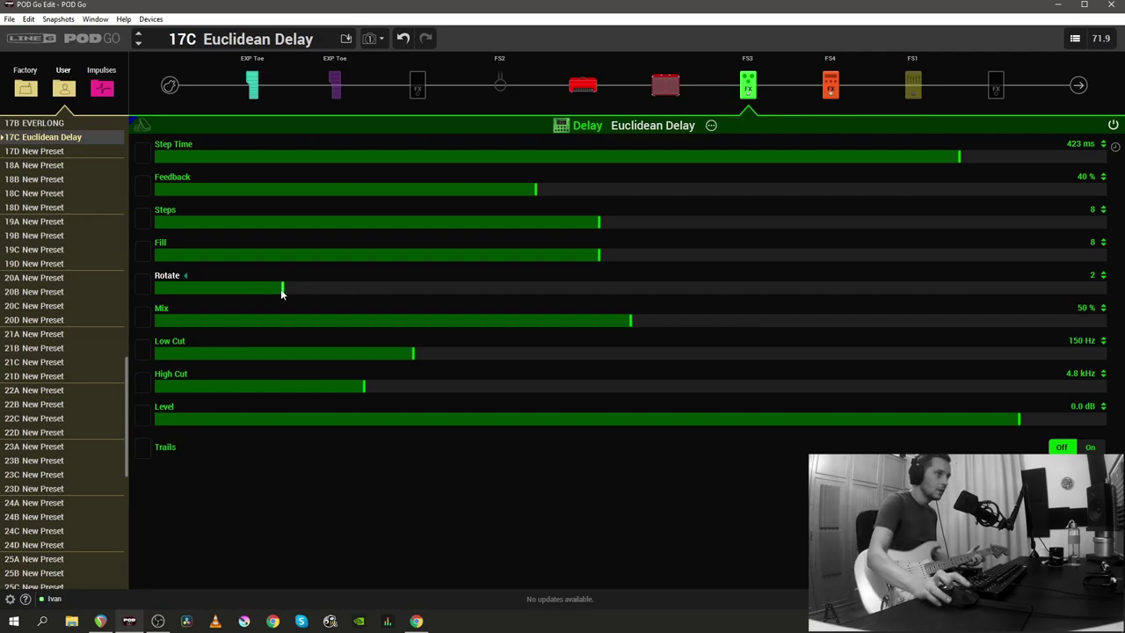
drag(319, 293, 502, 296)
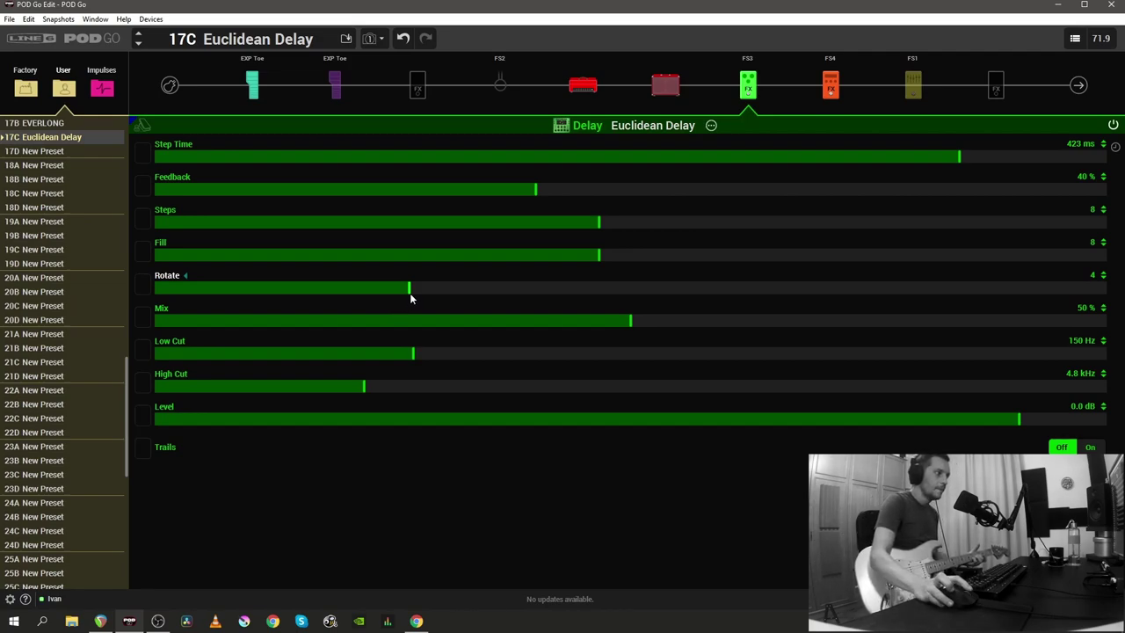
drag(410, 299, 702, 290)
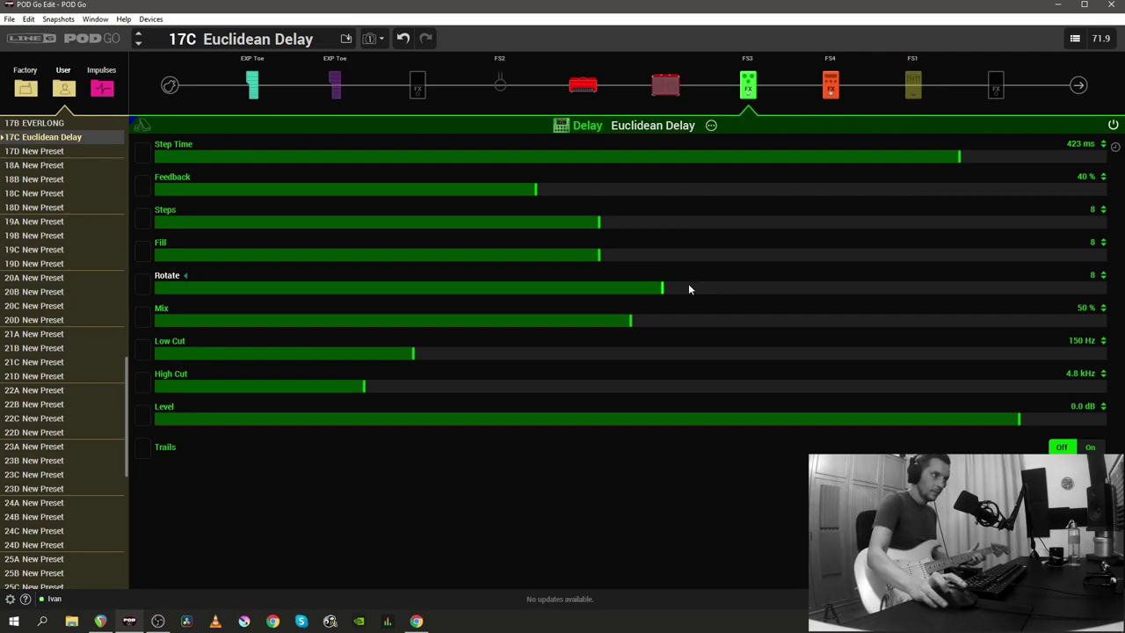
drag(664, 296, 1103, 281)
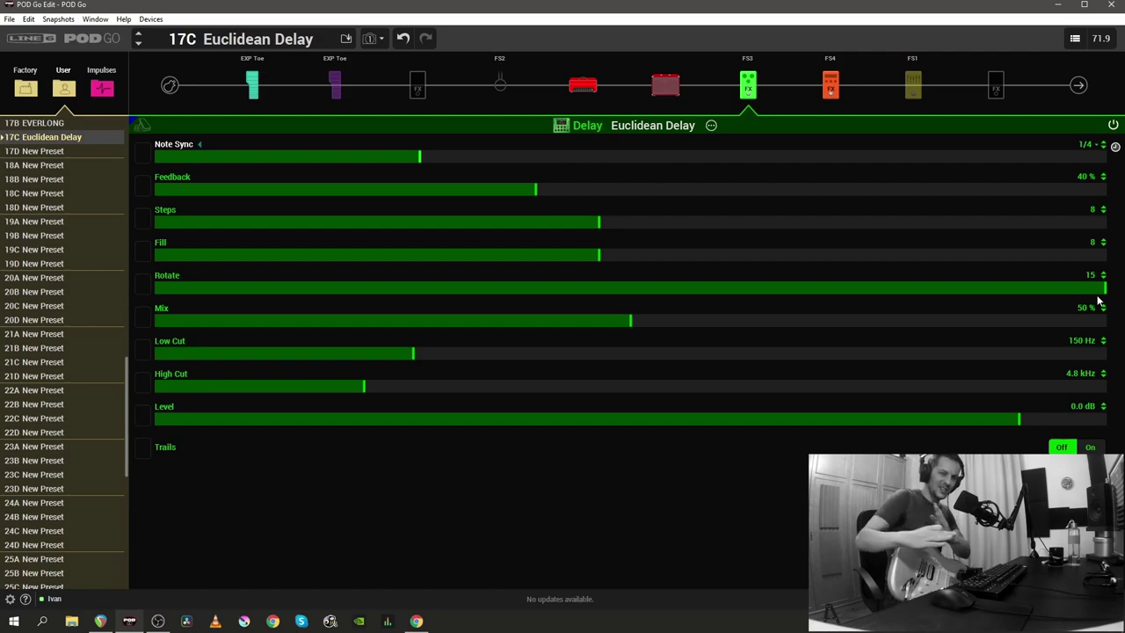
Bring Rotate back to 8, set Steps and Fill to 4, and raise Feedback to 60%.
drag(1099, 290, 679, 288)
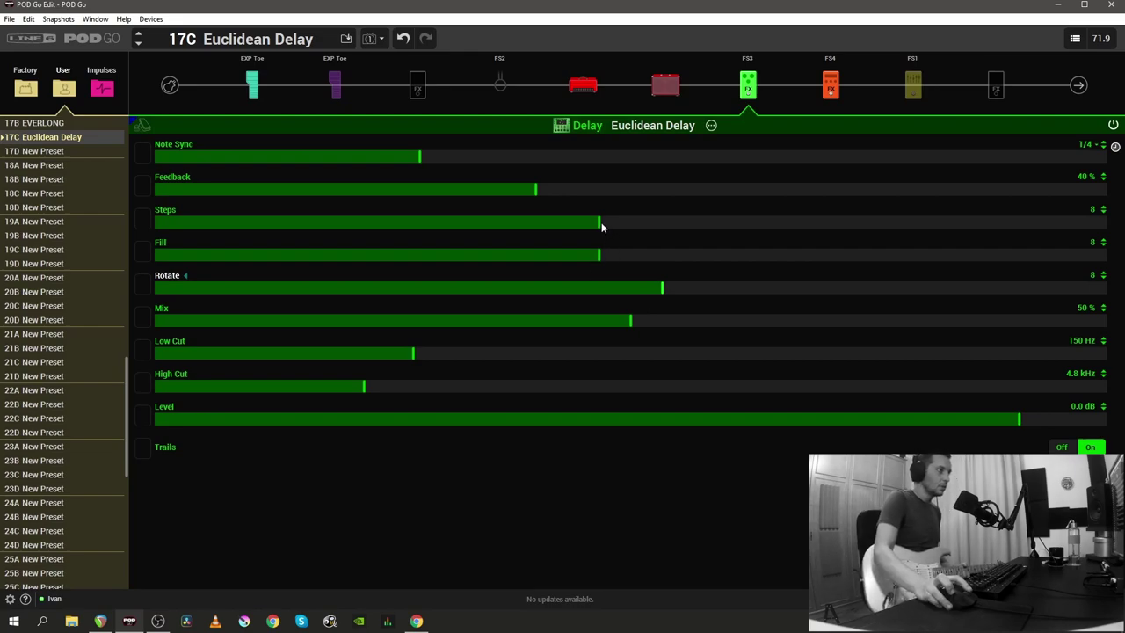
drag(601, 227, 364, 244)
drag(599, 252, 414, 261)
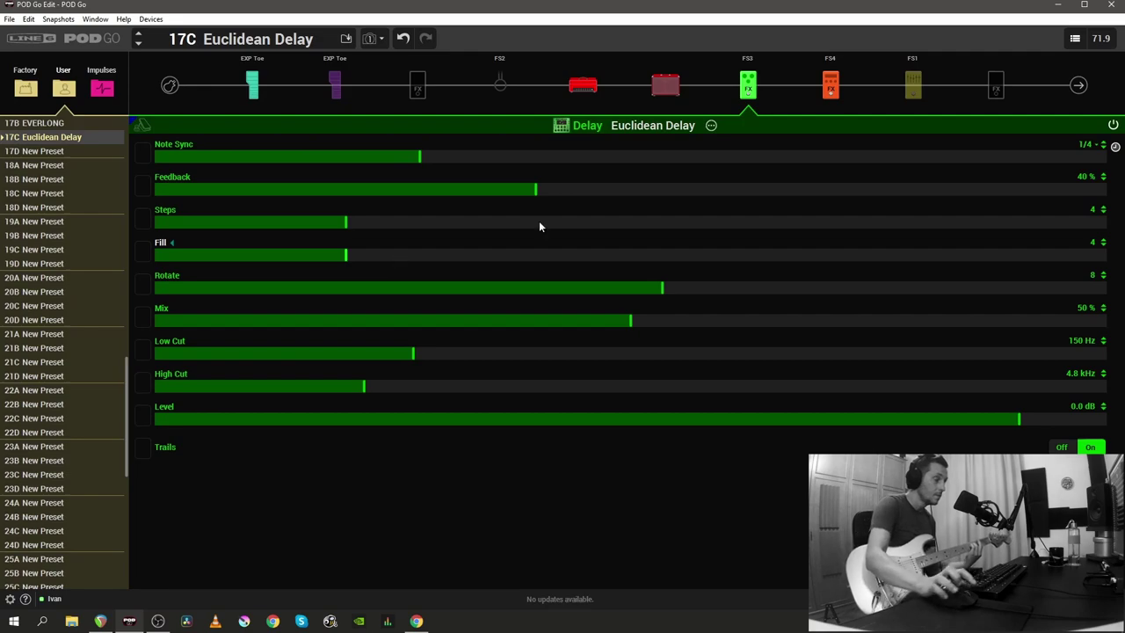
click(639, 189)
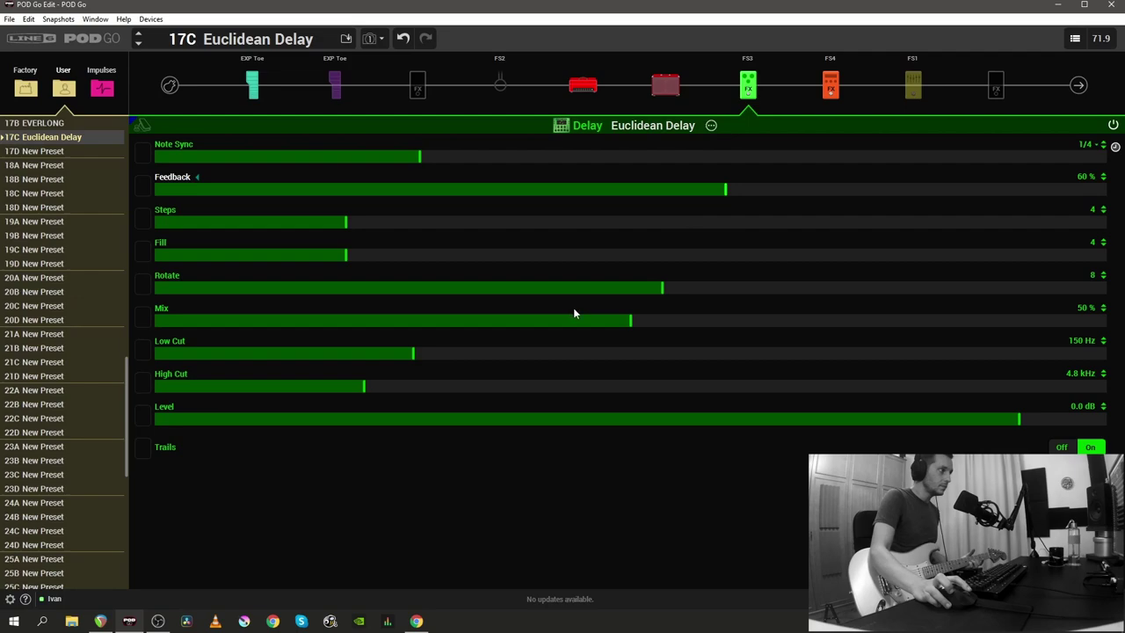
Lengthen the Dynamic Hall reverb's Decay to 19.0 seconds, then return to the Euclidean Delay.
key(Right)
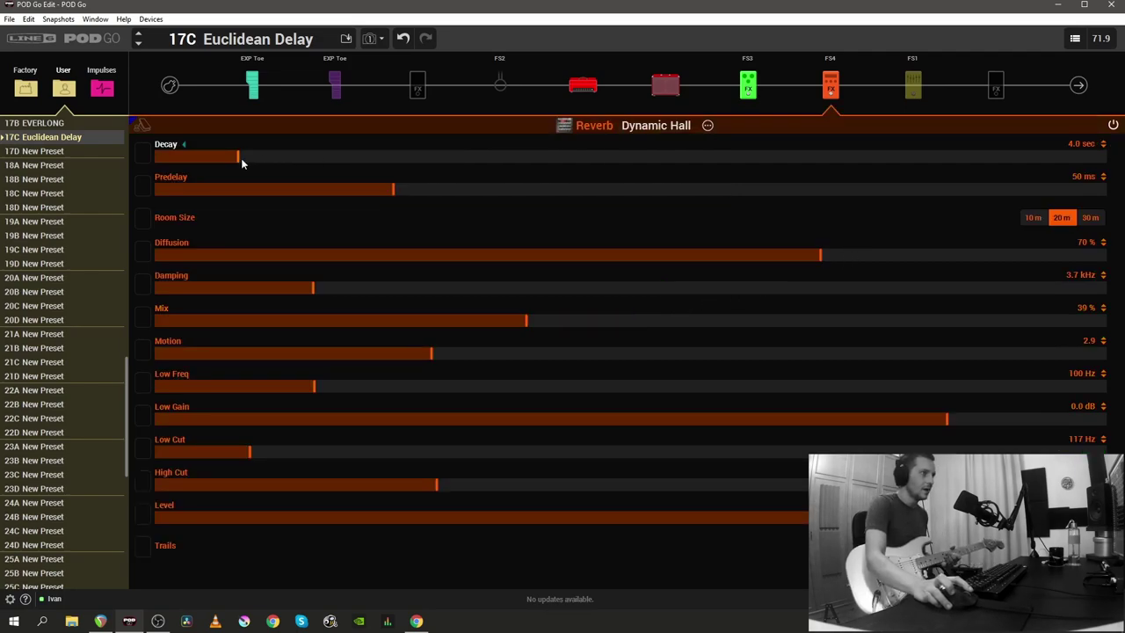
drag(515, 168, 554, 167)
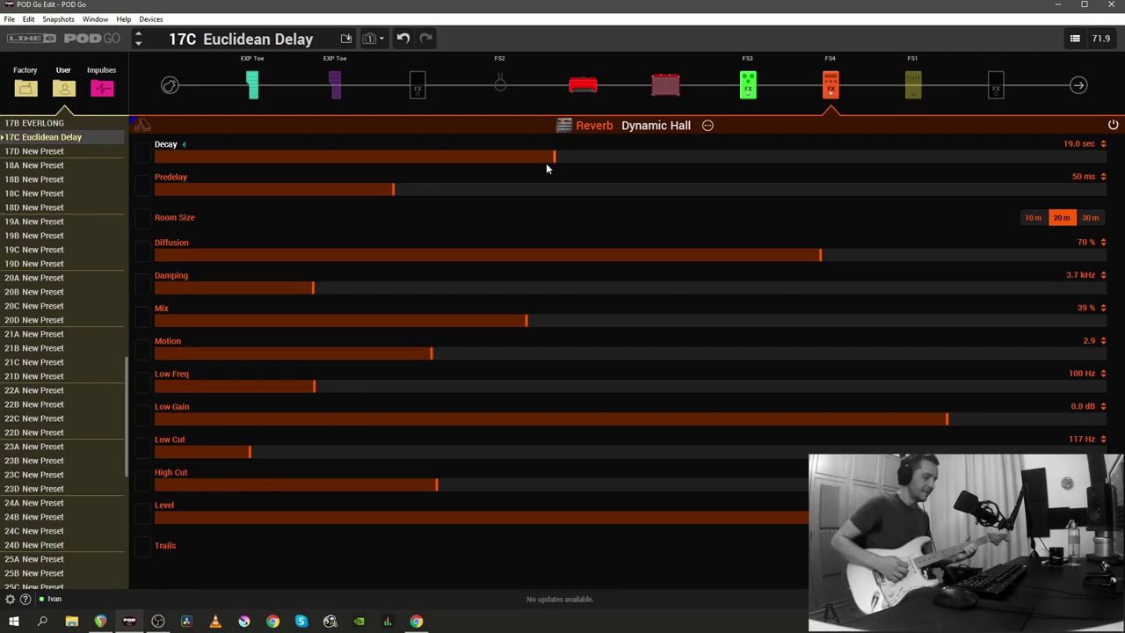
click(747, 86)
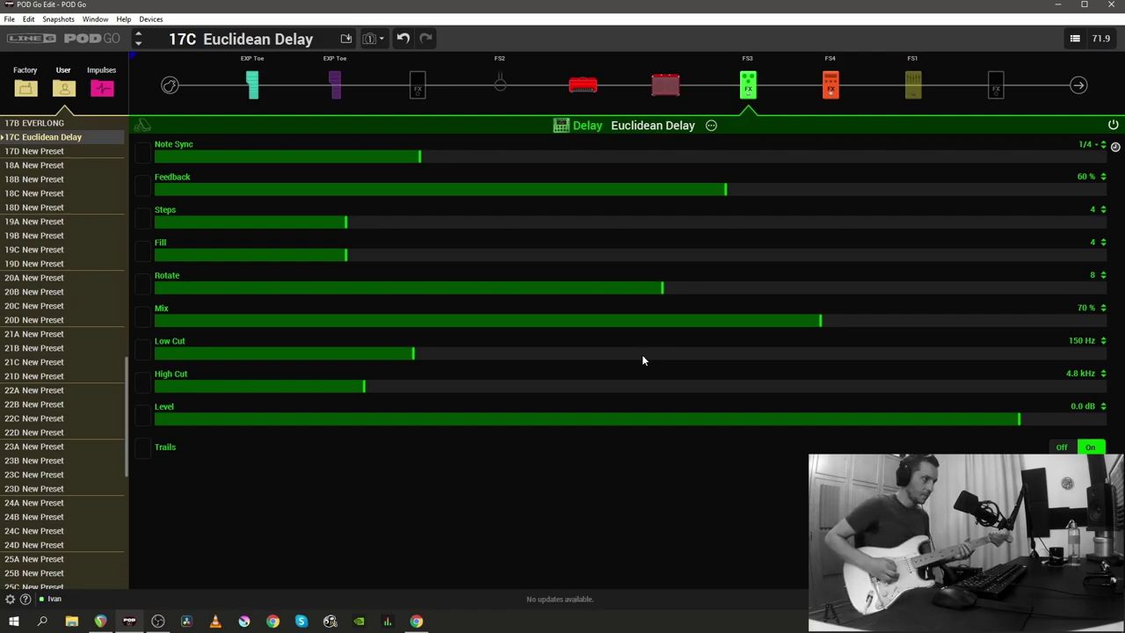
Reset the Euclidean Delay's Rotate to 0 and drop Feedback from 60% to 20%.
drag(669, 291, 158, 304)
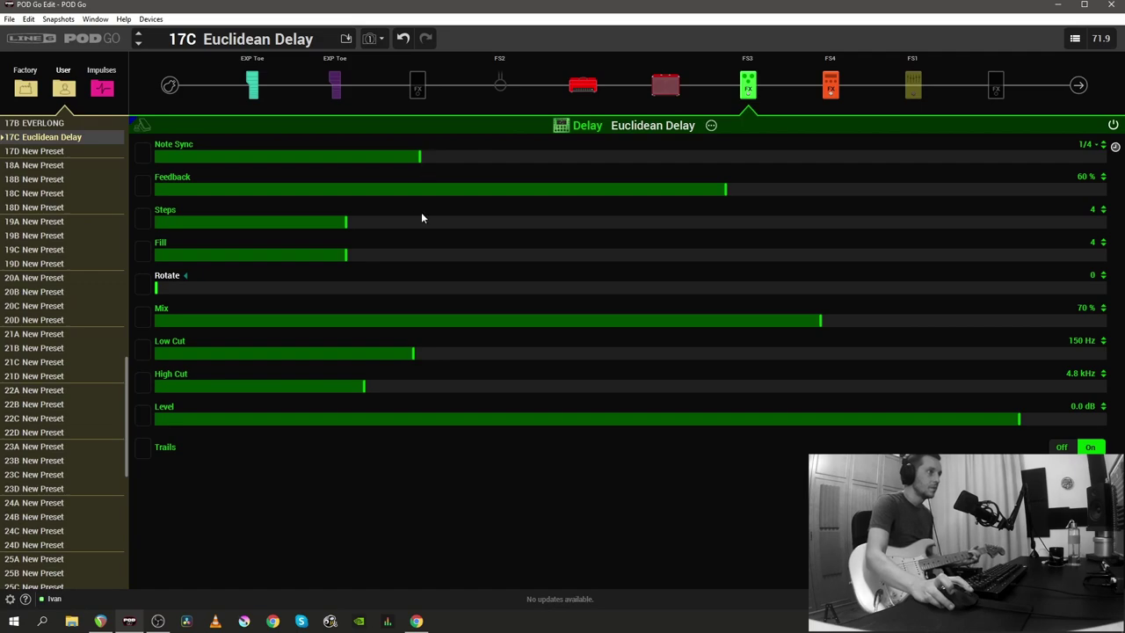
drag(727, 189, 346, 200)
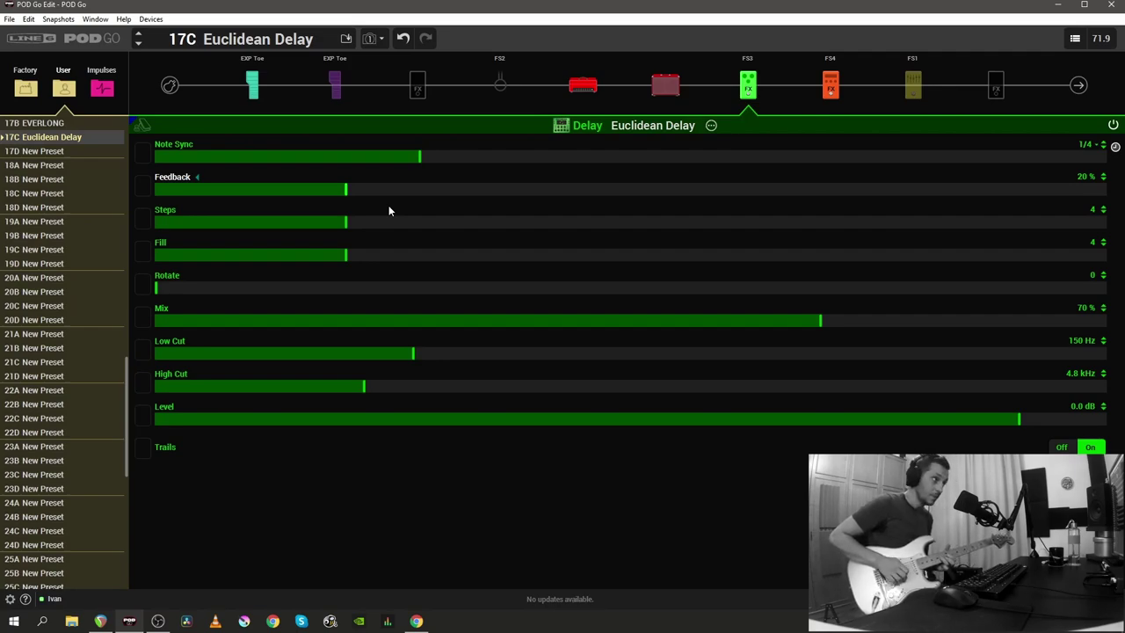
Cut the delay's Fill to 1, set Feedback to 44%, then glance at the reverb and return.
click(345, 260)
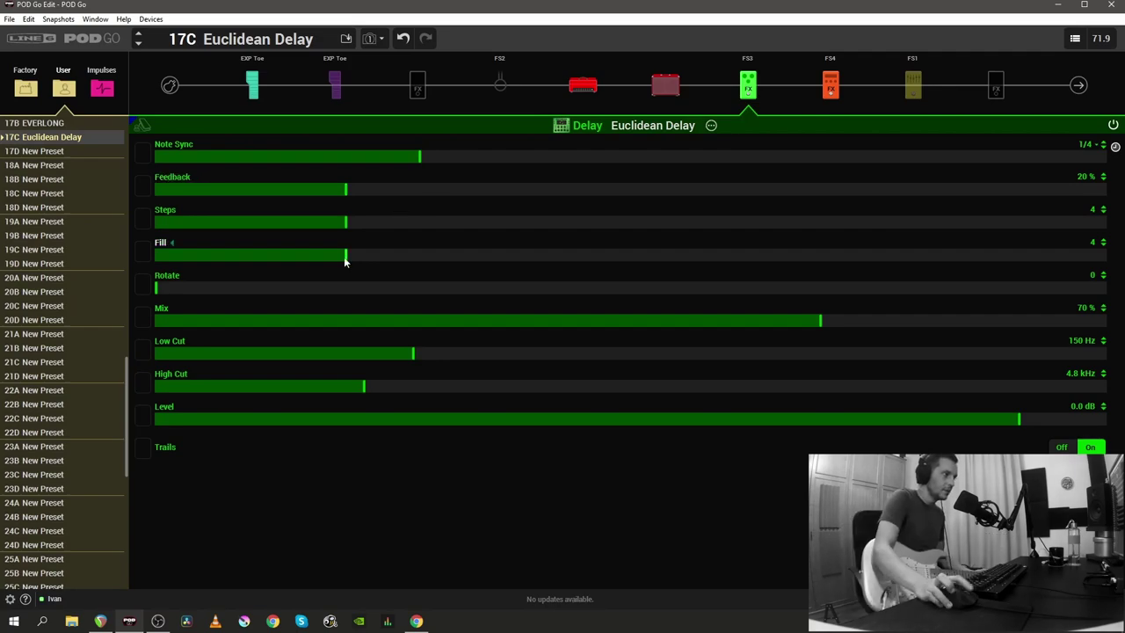
drag(345, 260, 106, 261)
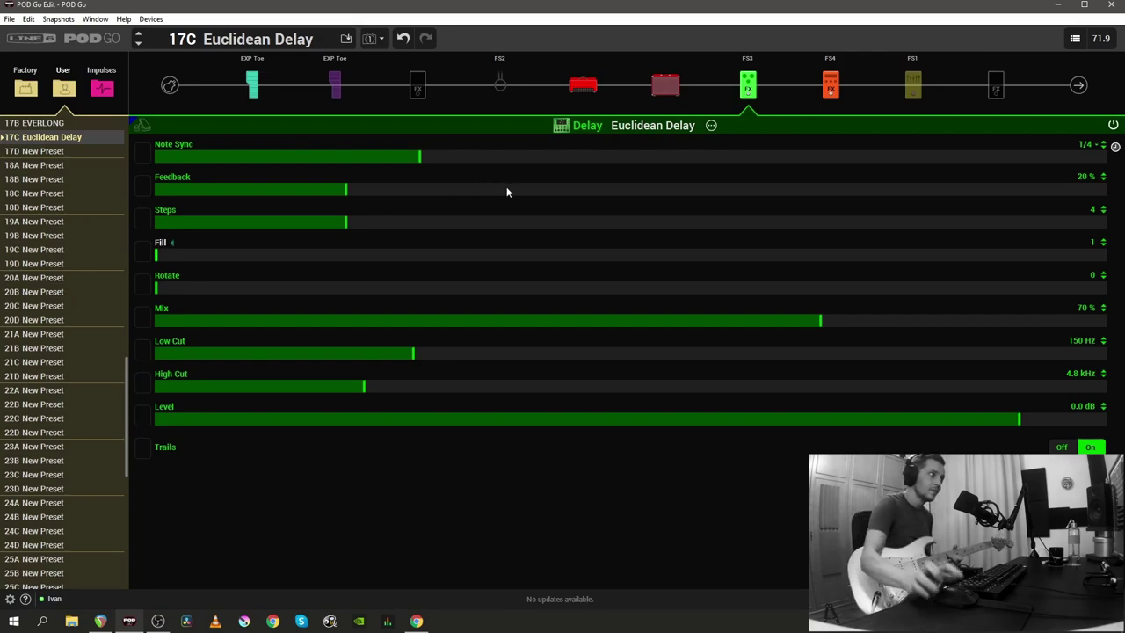
drag(514, 193, 587, 188)
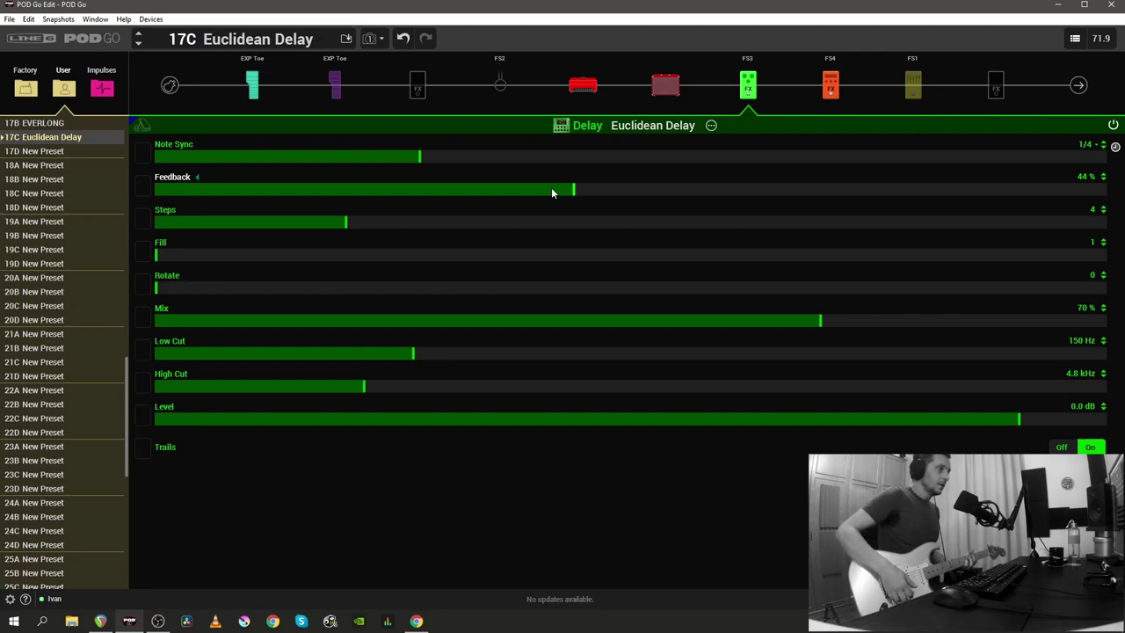
click(831, 85)
click(746, 86)
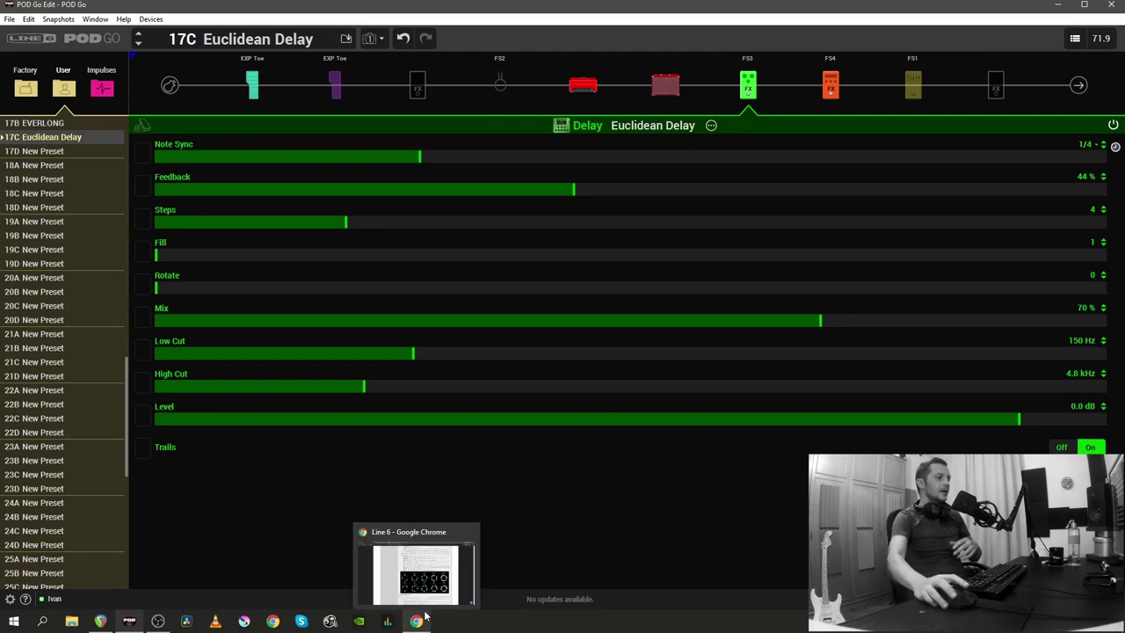
click(466, 531)
scroll(466, 531, down, 1)
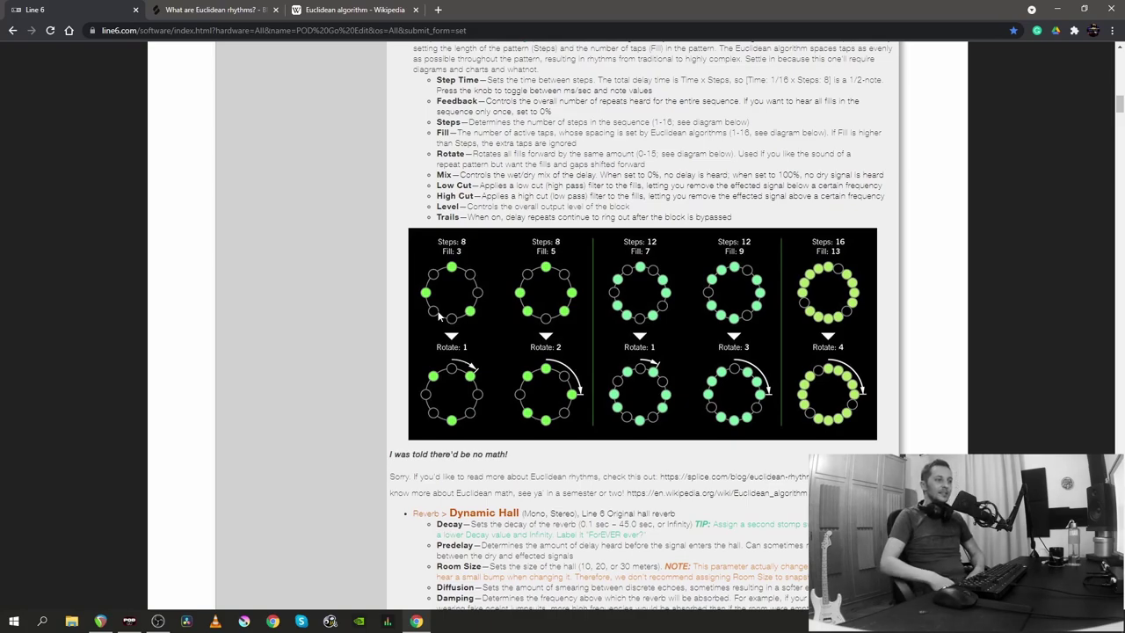
click(129, 621)
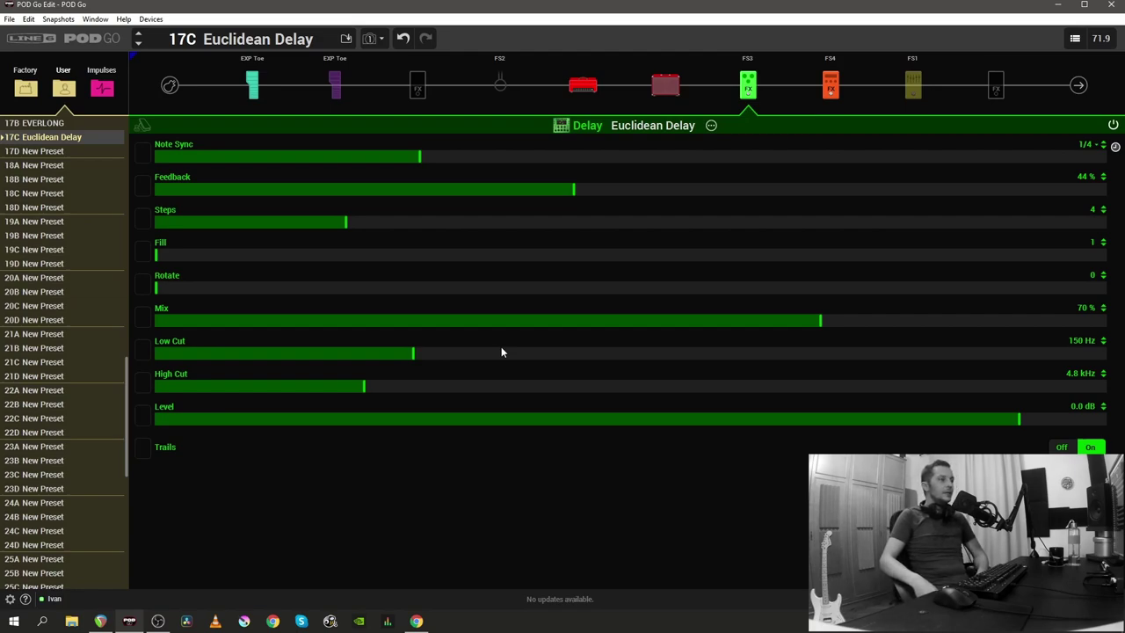
Return to the Line 6 release notes in Chrome at the New Effects in 1.30 section.
click(416, 620)
scroll(600, 259, up, 3)
scroll(601, 259, up, 3)
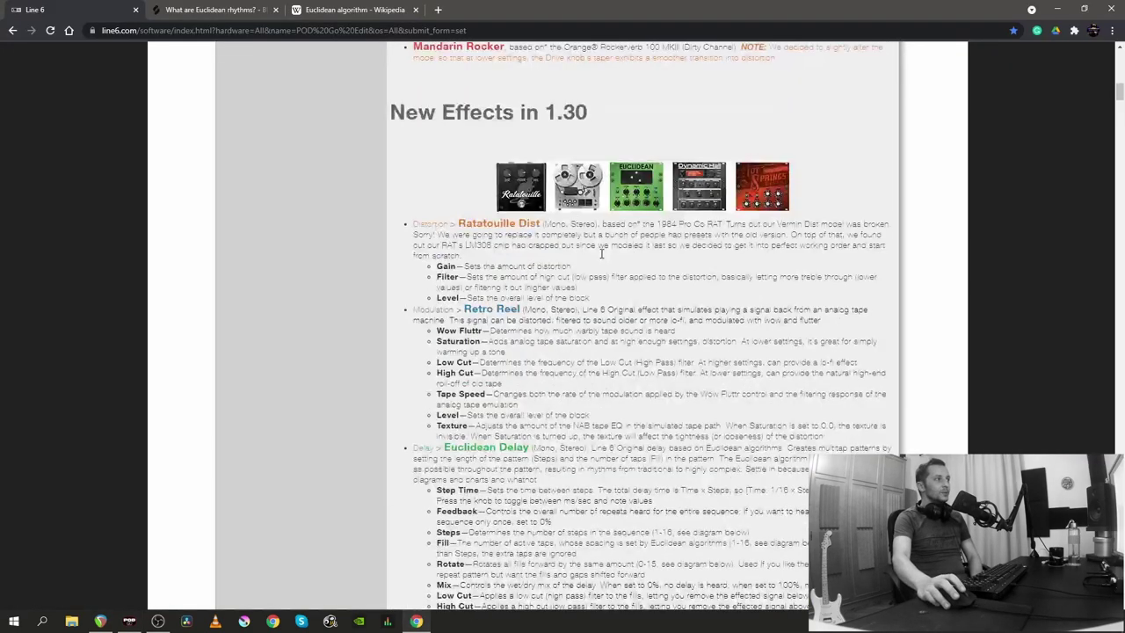